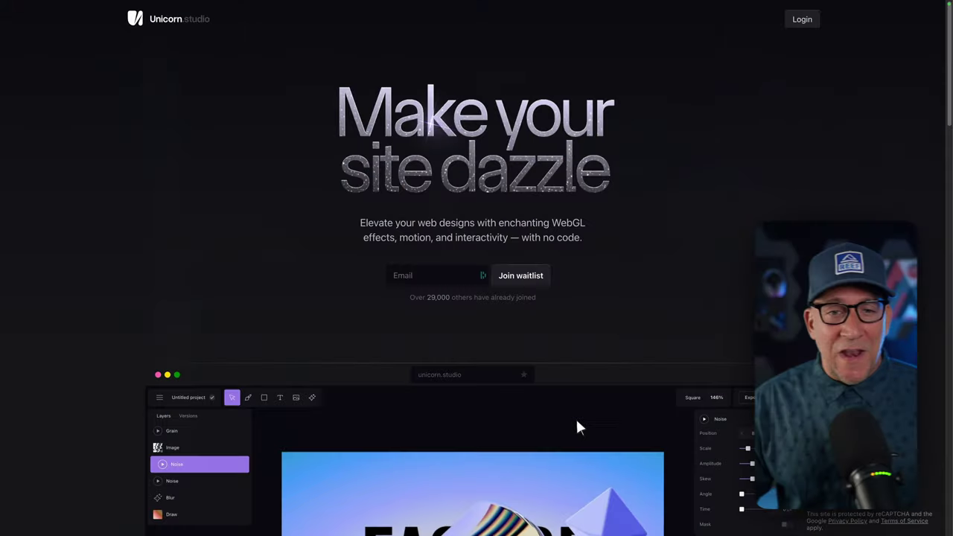
# Scroll down through the Unicorn Studio landing page features.
pyautogui.scroll(-4, 575, 417)
pyautogui.scroll(-2, 575, 416)
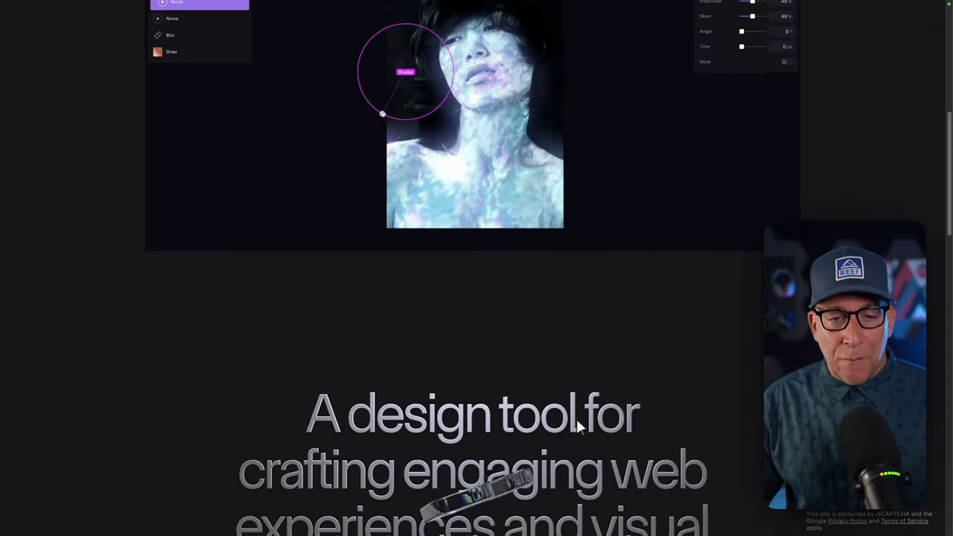
pyautogui.scroll(-5, 578, 424)
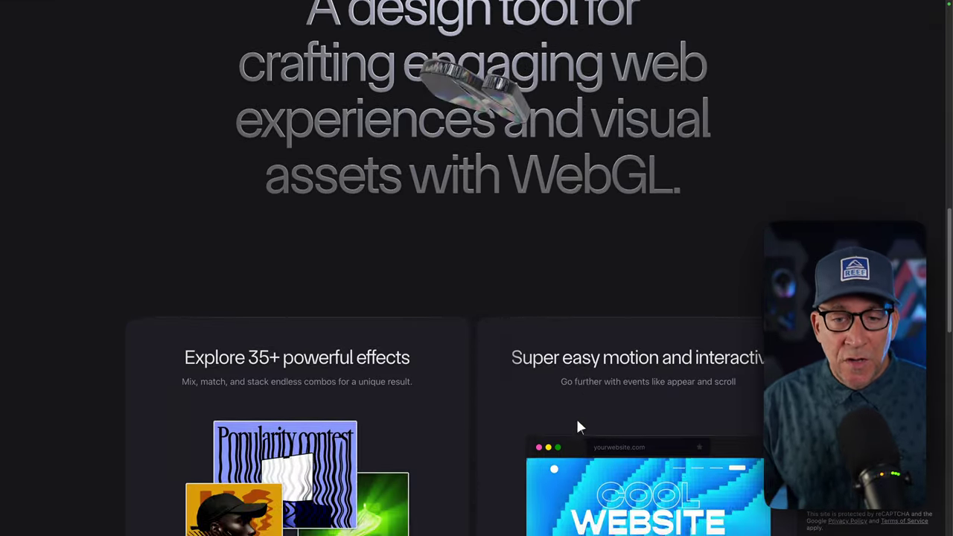
pyautogui.scroll(-5, 577, 425)
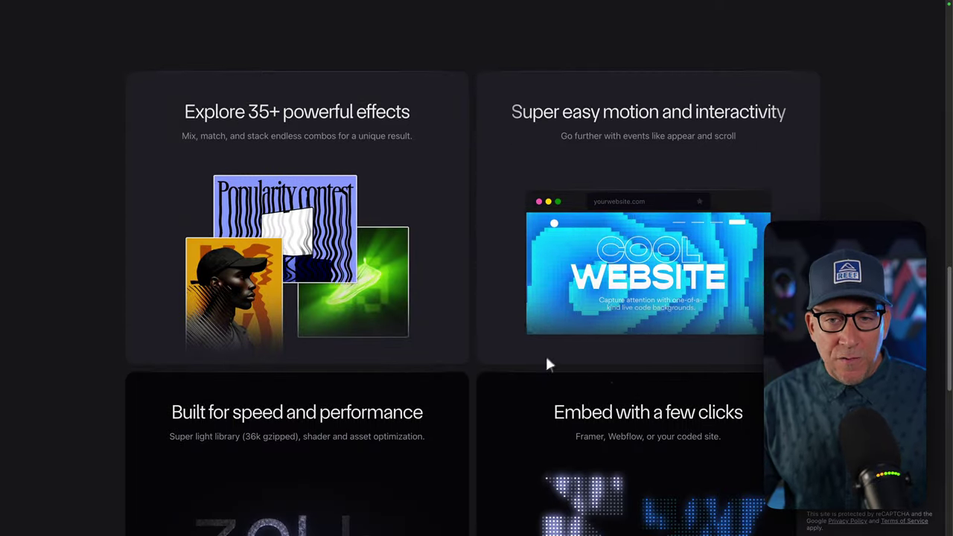
pyautogui.scroll(-3, 523, 277)
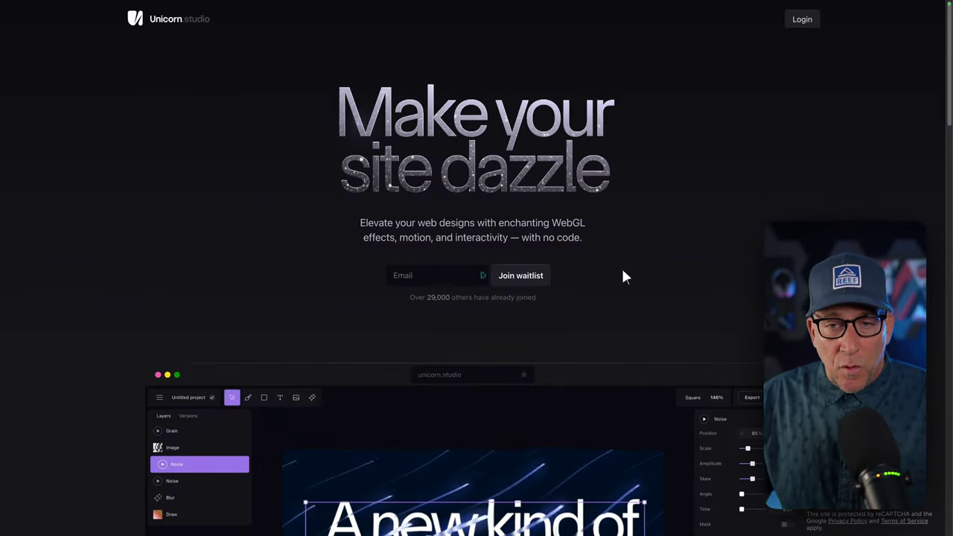
pyautogui.scroll(-4, 623, 275)
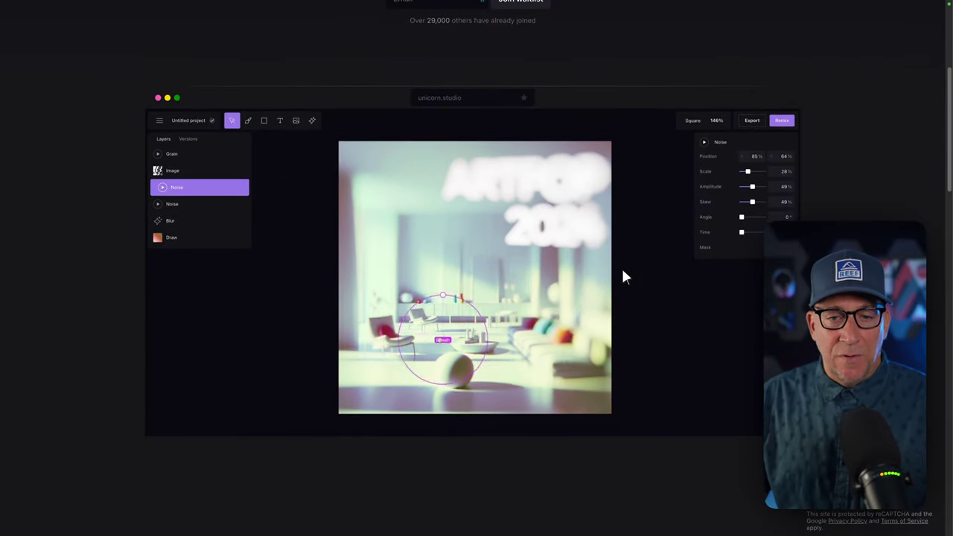
pyautogui.scroll(-1, 624, 277)
pyautogui.scroll(-5, 622, 273)
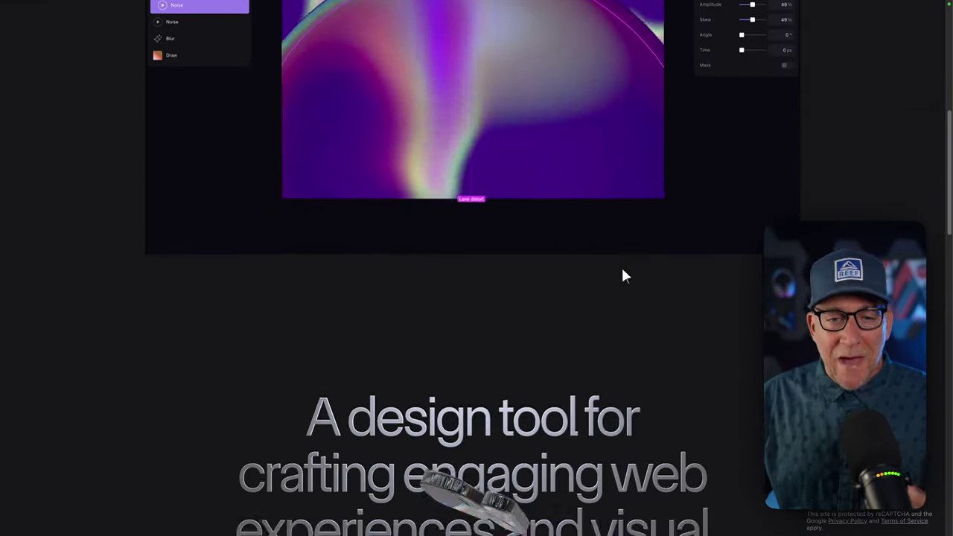
pyautogui.scroll(-2, 622, 274)
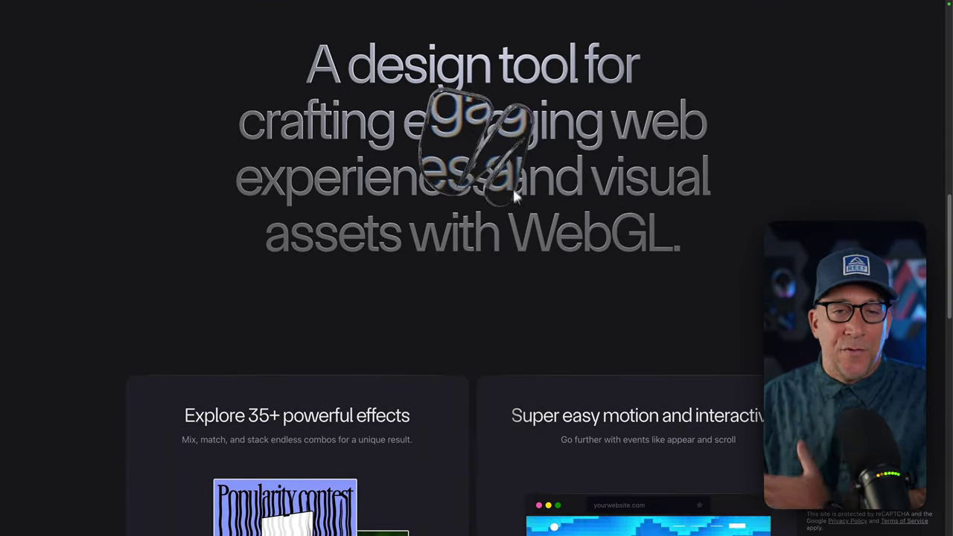
pyautogui.scroll(-4, 514, 223)
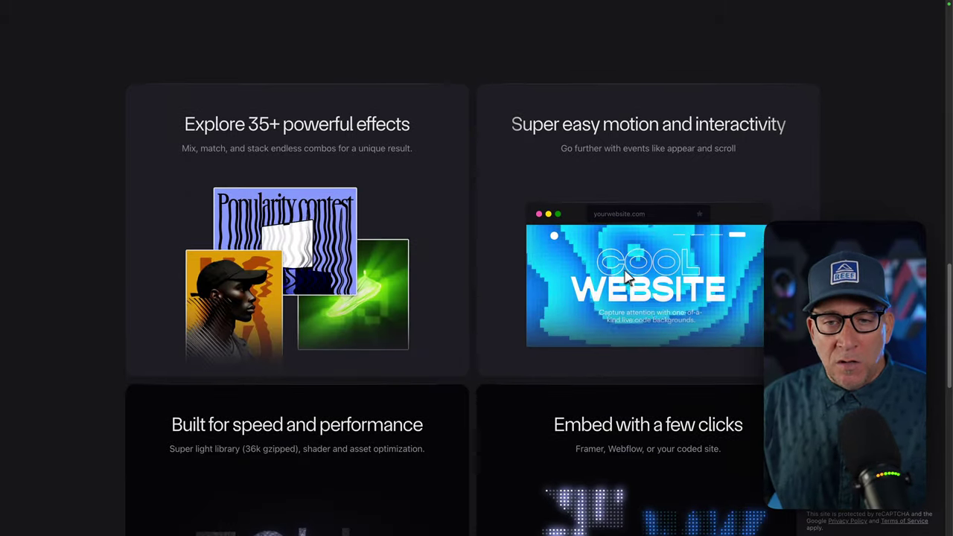
pyautogui.scroll(-2, 655, 288)
pyautogui.scroll(-1, 571, 286)
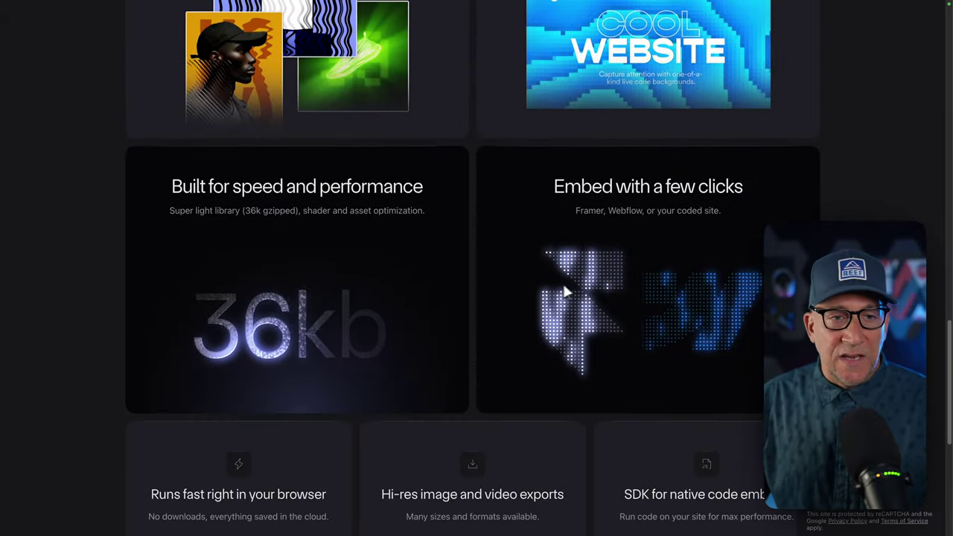
pyautogui.scroll(-1, 501, 256)
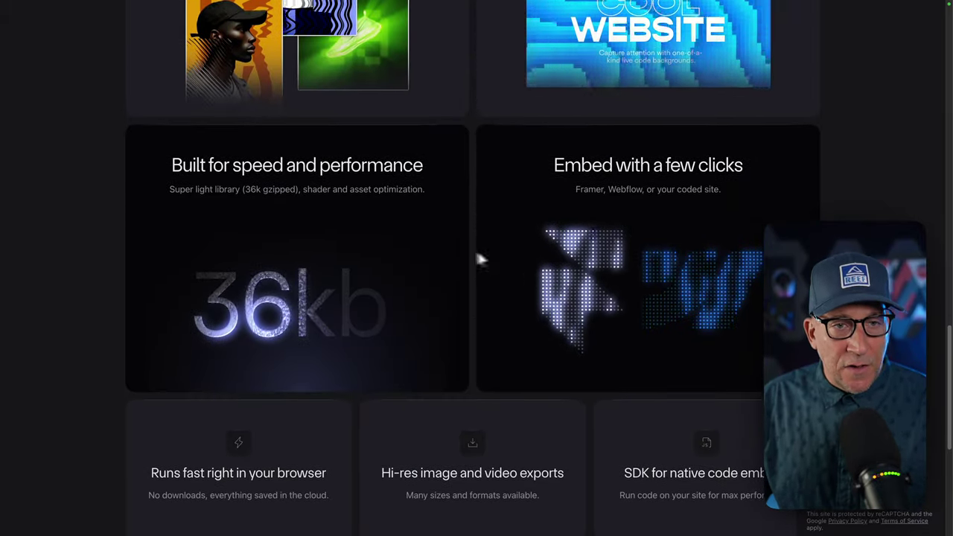
# Highlight the 'Built for speed and performance' and 'Embed with a few clicks' headings.
pyautogui.moveTo(178, 170); pyautogui.dragTo(431, 172)
pyautogui.click(437, 173)
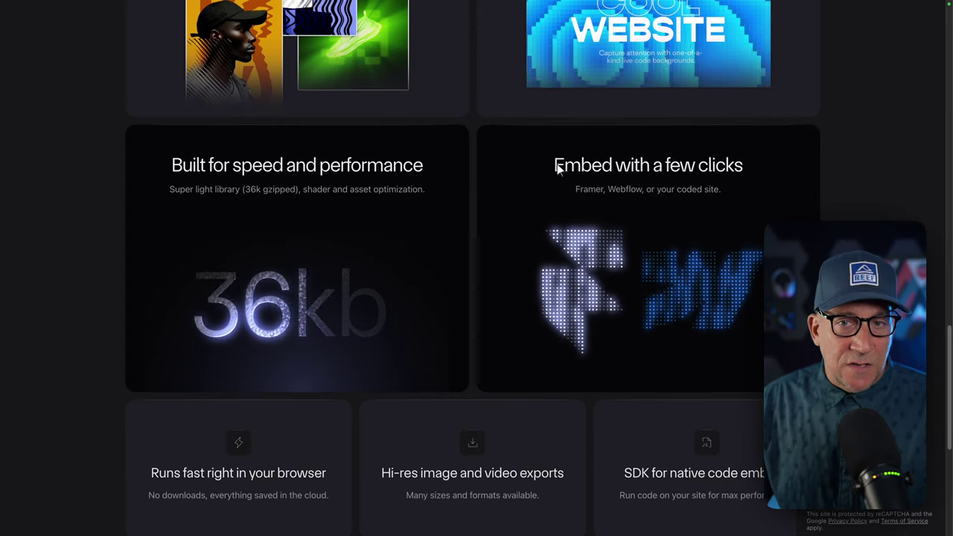
pyautogui.moveTo(567, 167); pyautogui.dragTo(762, 176)
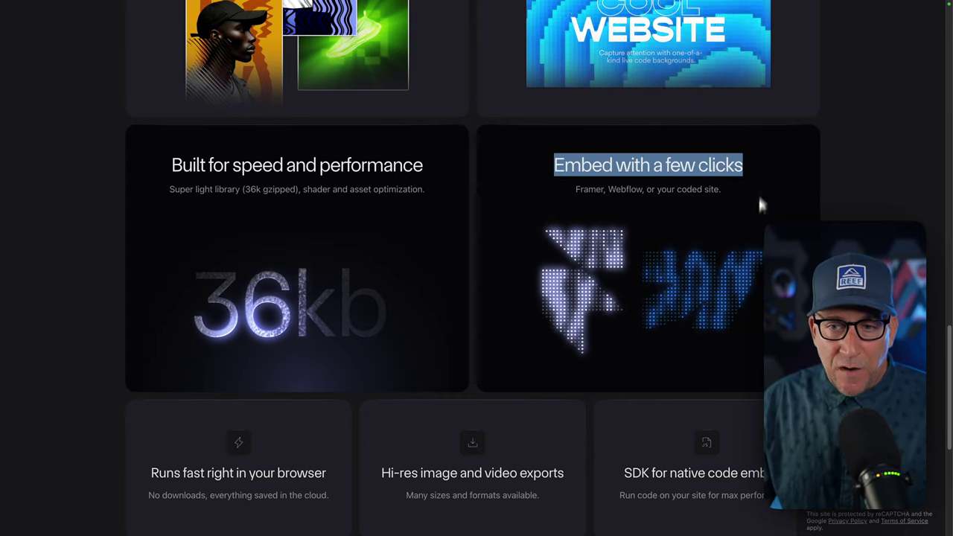
pyautogui.click(681, 283)
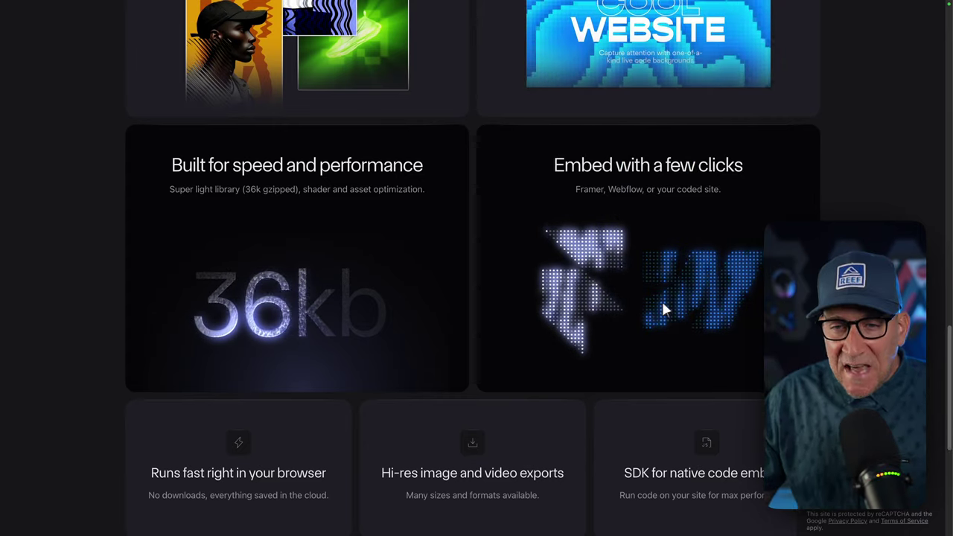
pyautogui.scroll(-5, 654, 300)
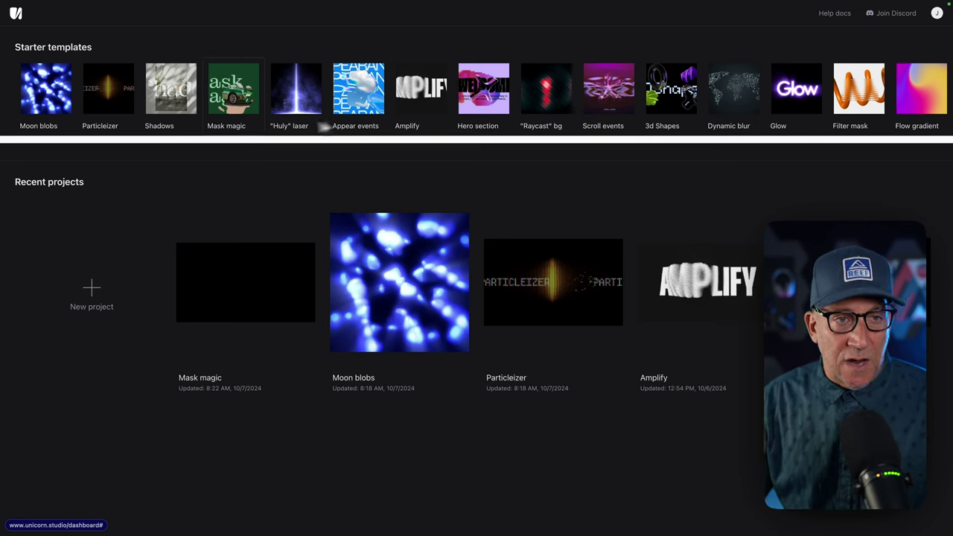
# Open the Mask magic starter template and select its Background layer.
pyautogui.click(248, 92)
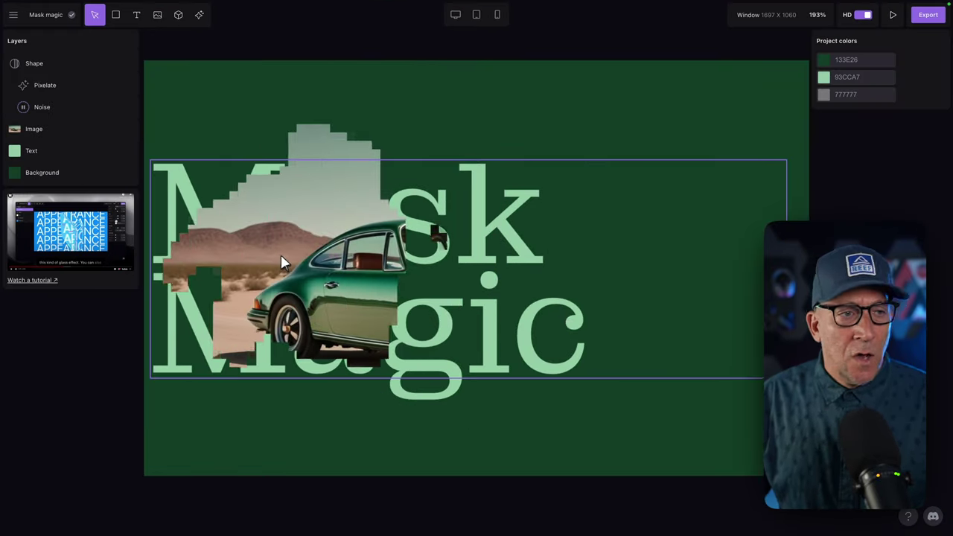
pyautogui.click(30, 172)
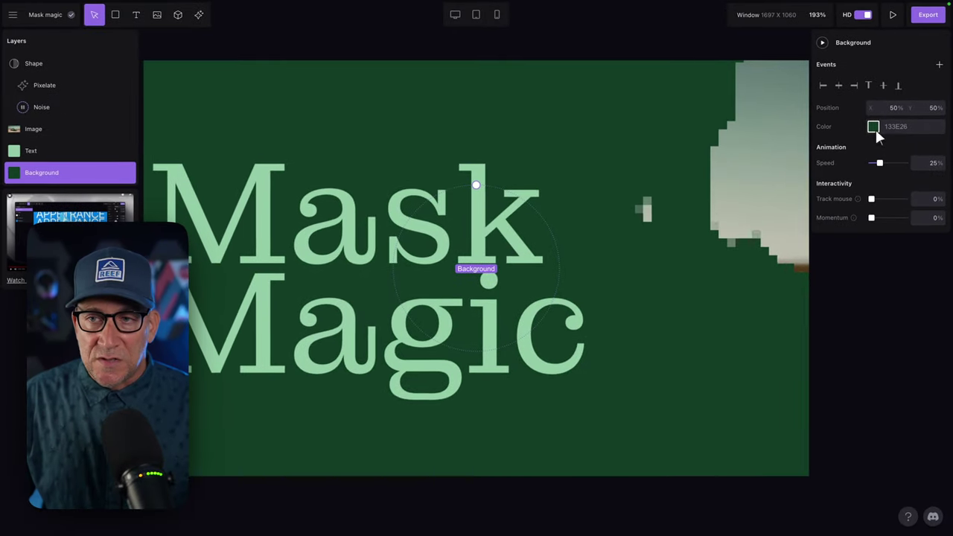
# Make the background black and set the Mask Magic text to Montserrat weight 800.
pyautogui.click(874, 130)
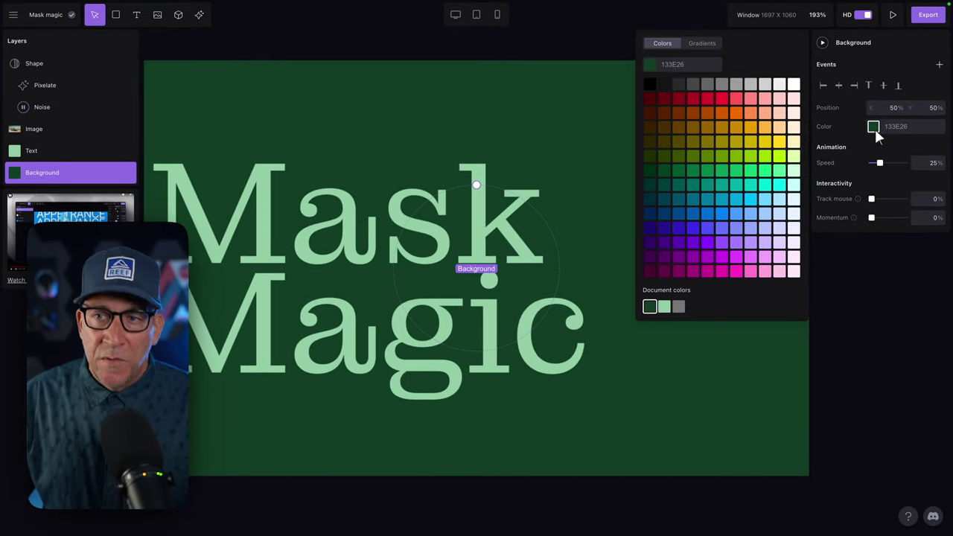
pyautogui.click(652, 84)
pyautogui.click(301, 206)
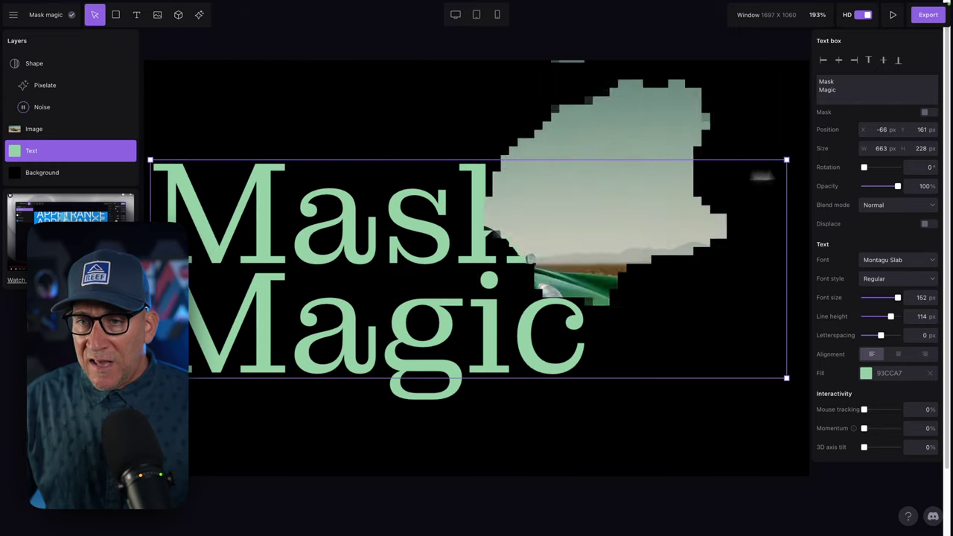
pyautogui.click(878, 256)
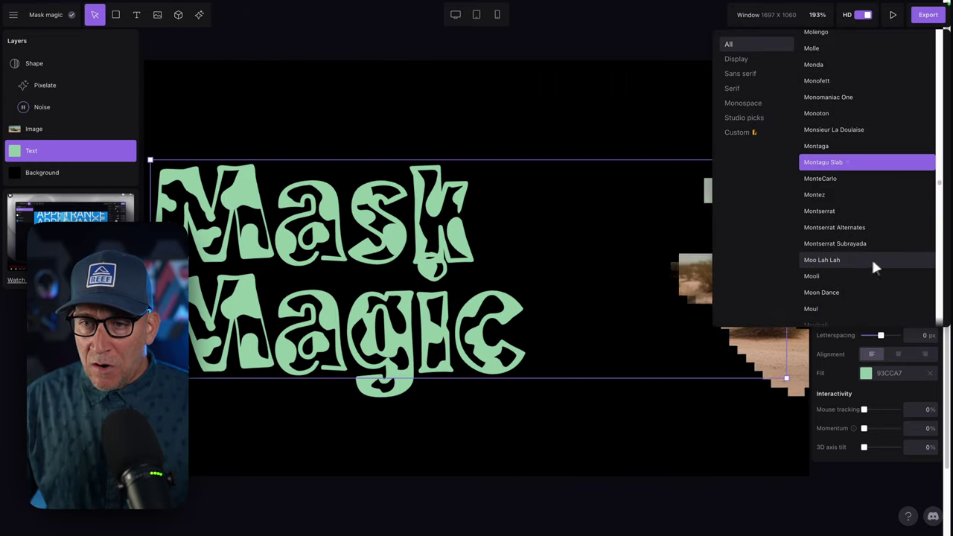
pyautogui.click(833, 215)
pyautogui.click(868, 279)
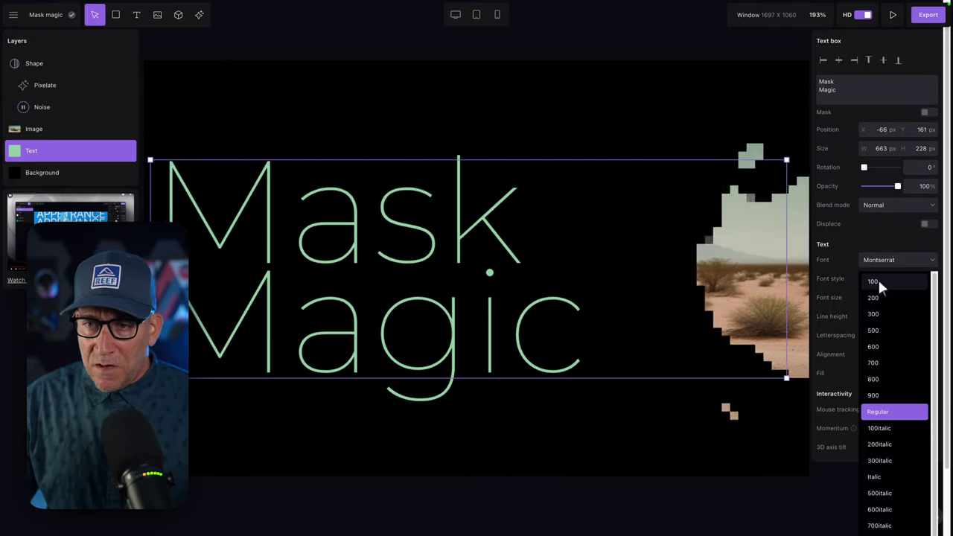
pyautogui.click(878, 378)
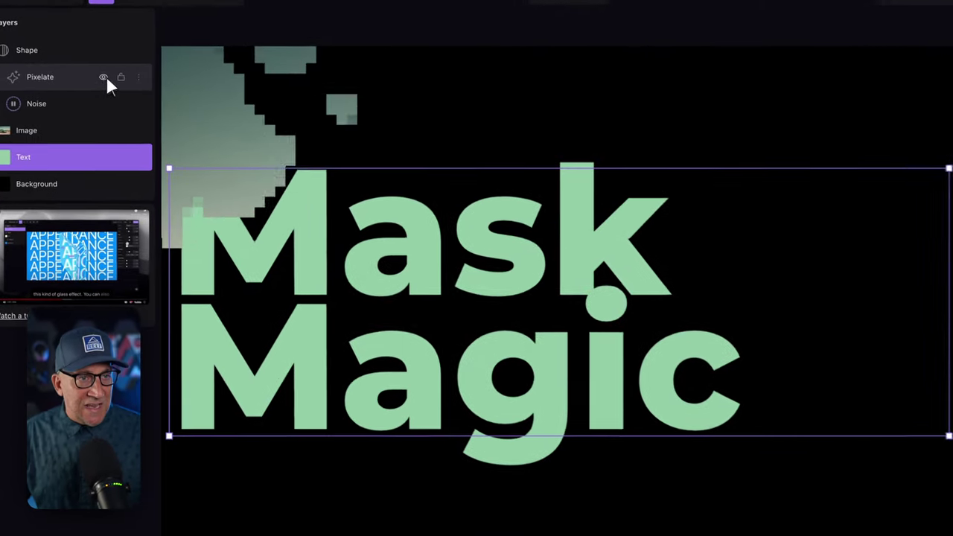
# Hide the Pixelate effect, then start and pause the Noise mask animation.
pyautogui.click(103, 76)
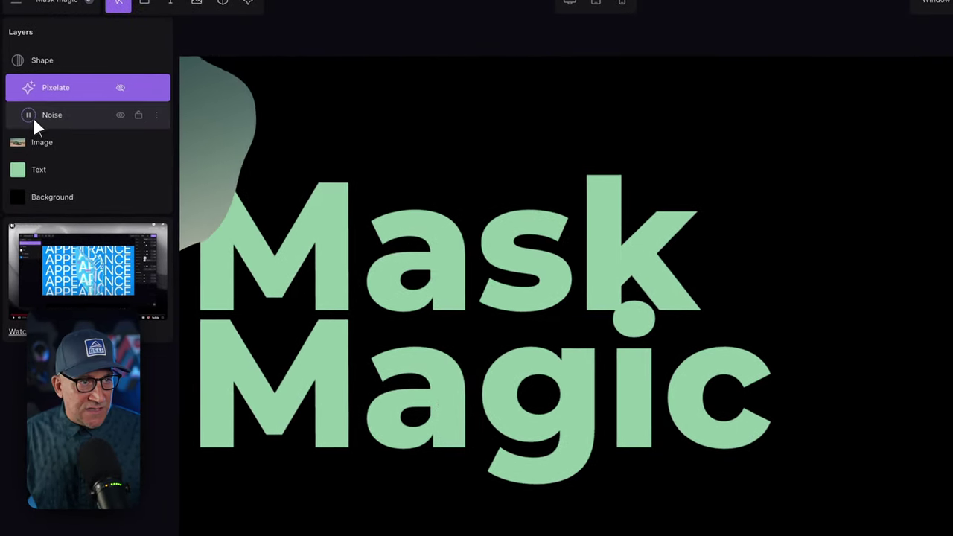
pyautogui.click(31, 116)
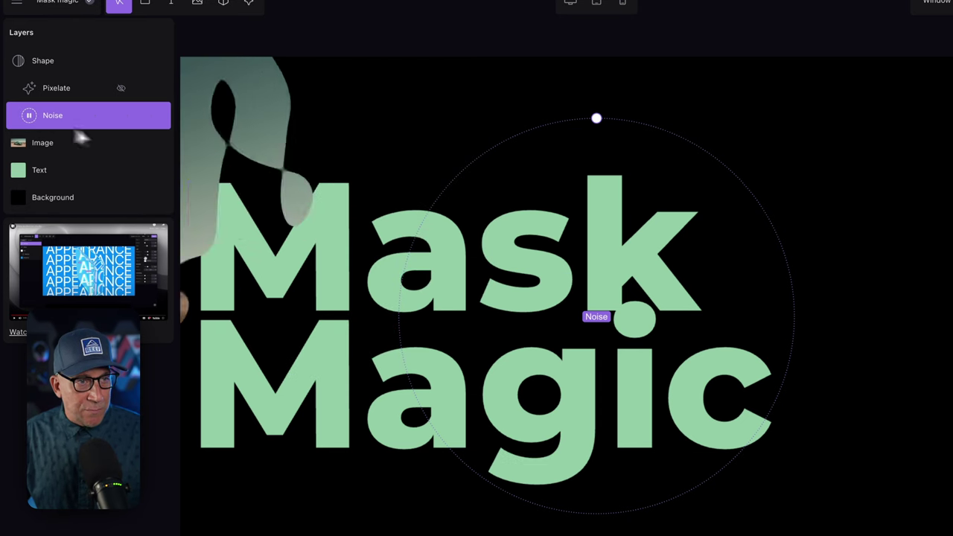
pyautogui.click(29, 115)
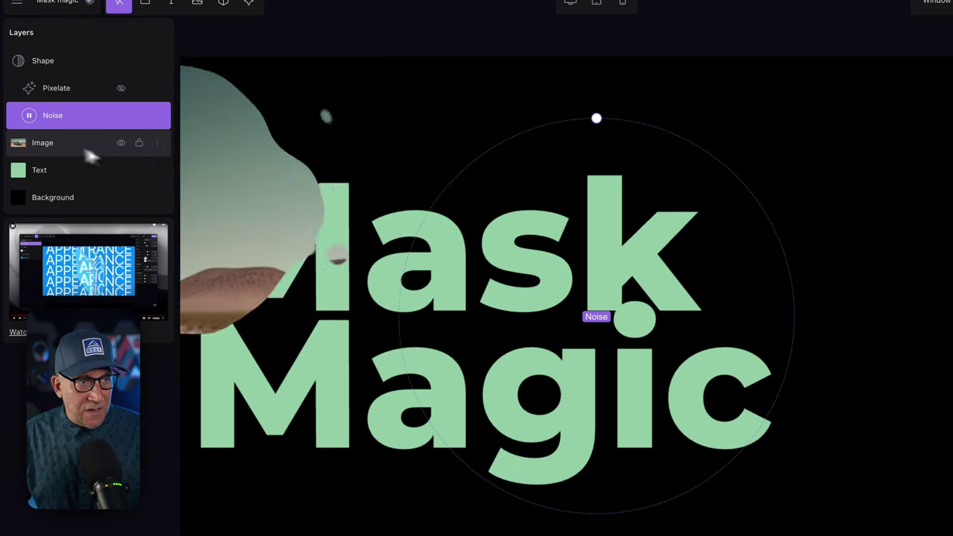
pyautogui.click(30, 116)
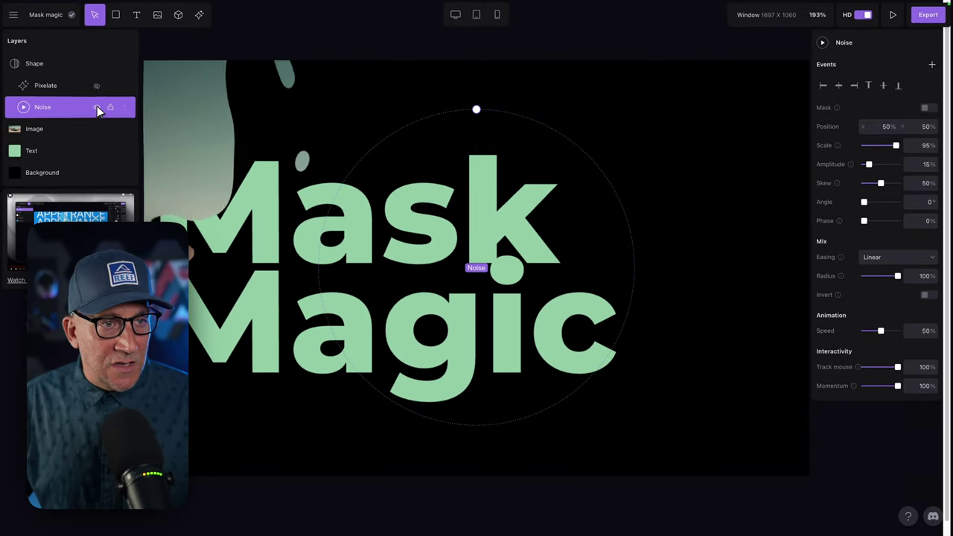
# Hide the Noise effect and add a Shatter effect from the effects library.
pyautogui.click(96, 107)
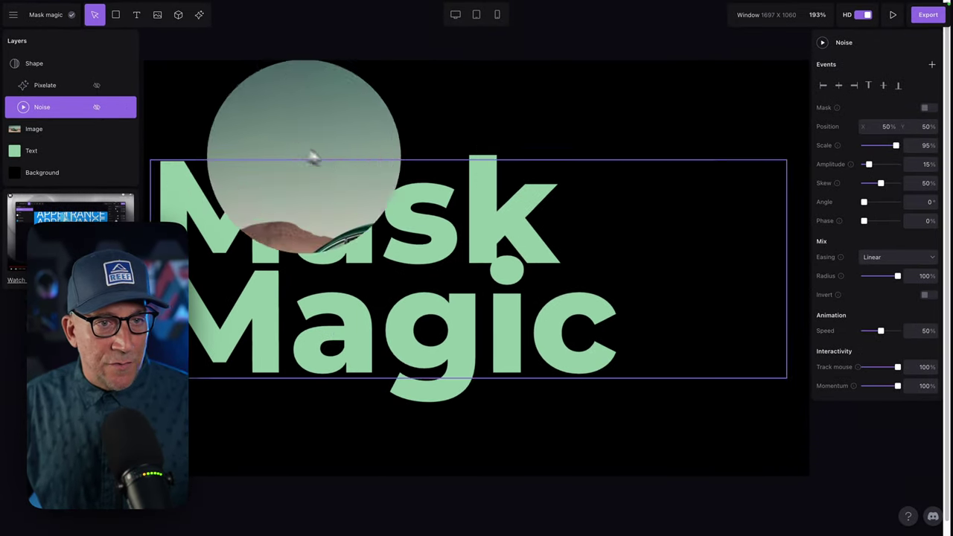
pyautogui.click(179, 15)
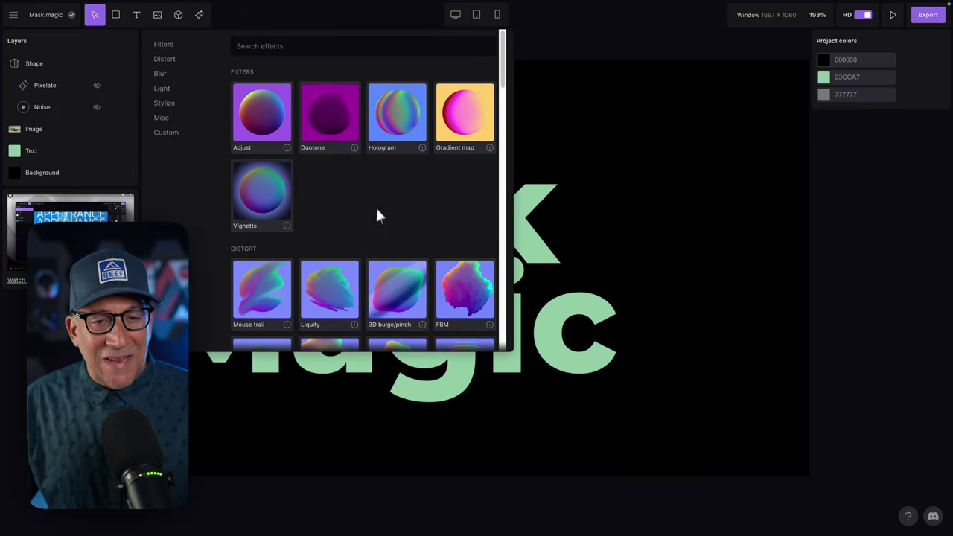
pyautogui.scroll(-3, 378, 216)
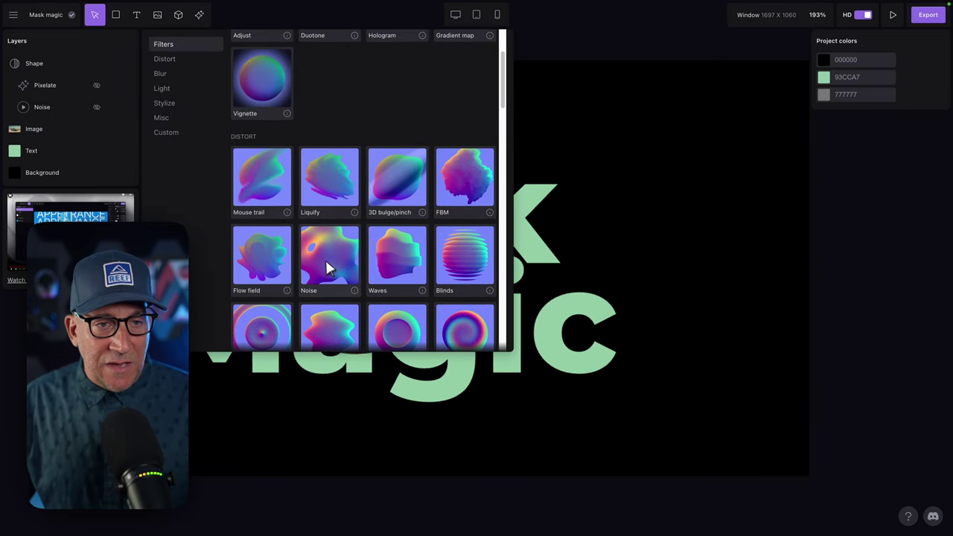
pyautogui.scroll(-2, 331, 265)
pyautogui.scroll(-1, 454, 278)
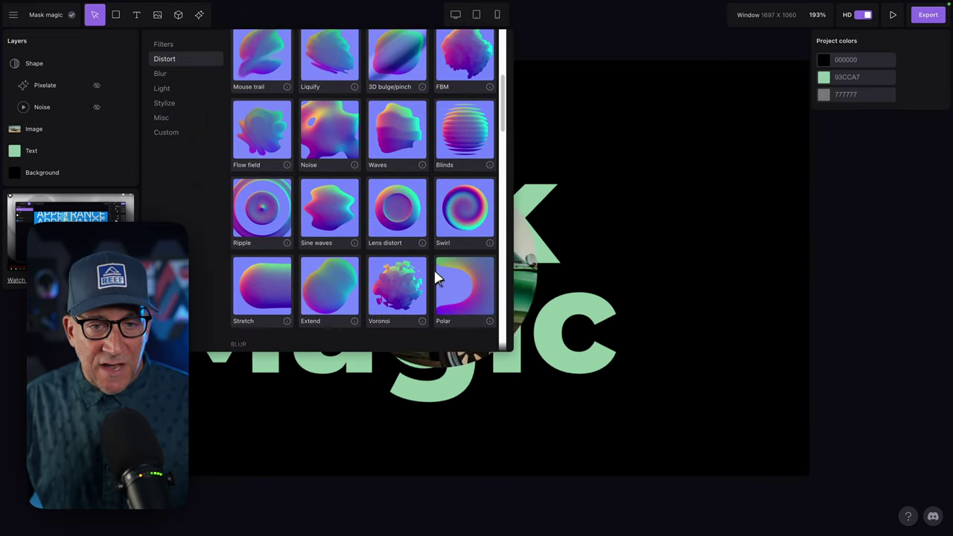
pyautogui.click(417, 283)
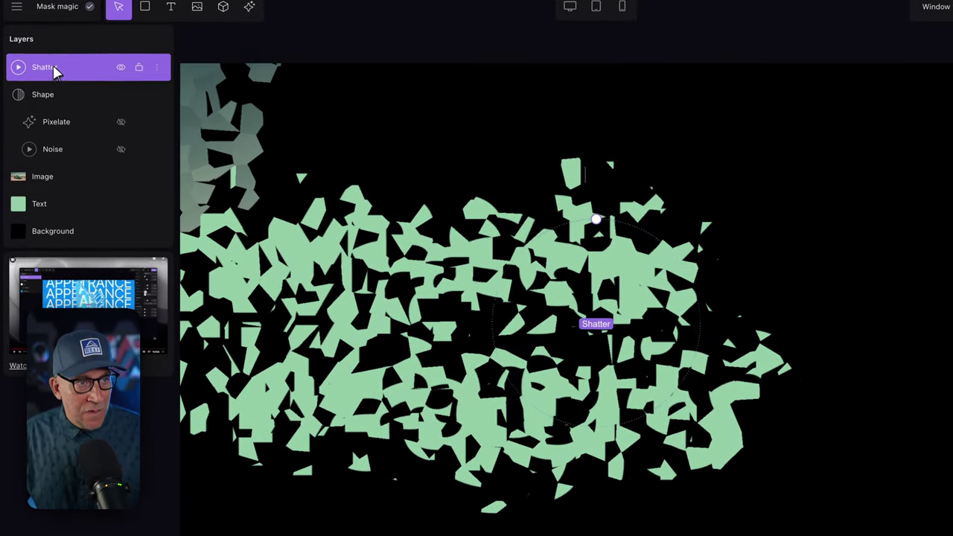
# Move the Shatter layer lower in the stack and replay the Noise and Shatter animations.
pyautogui.moveTo(42, 61); pyautogui.dragTo(55, 96)
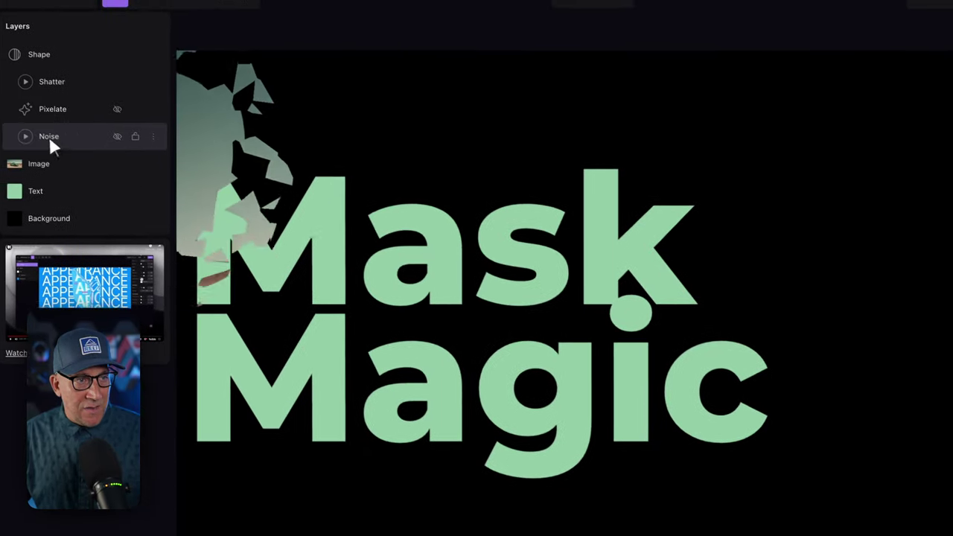
pyautogui.click(25, 138)
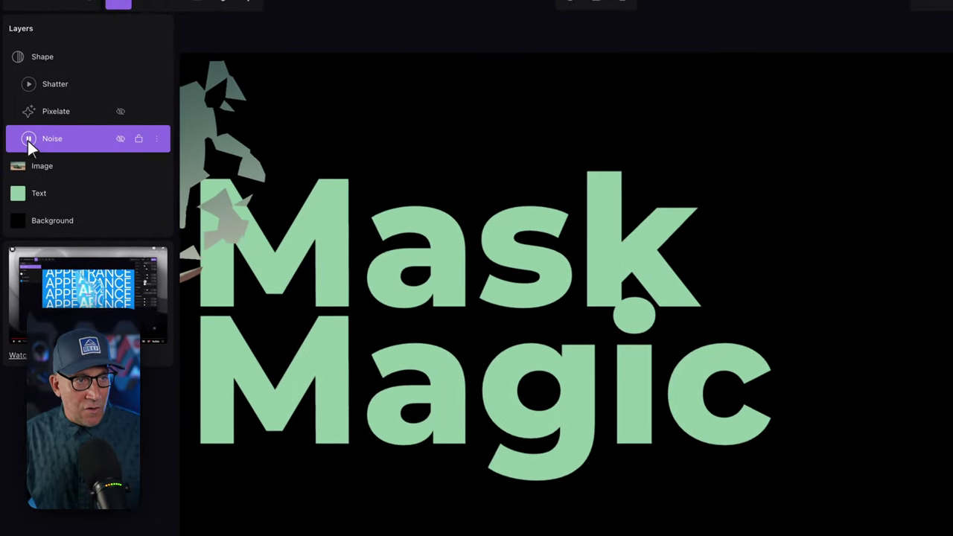
pyautogui.click(34, 85)
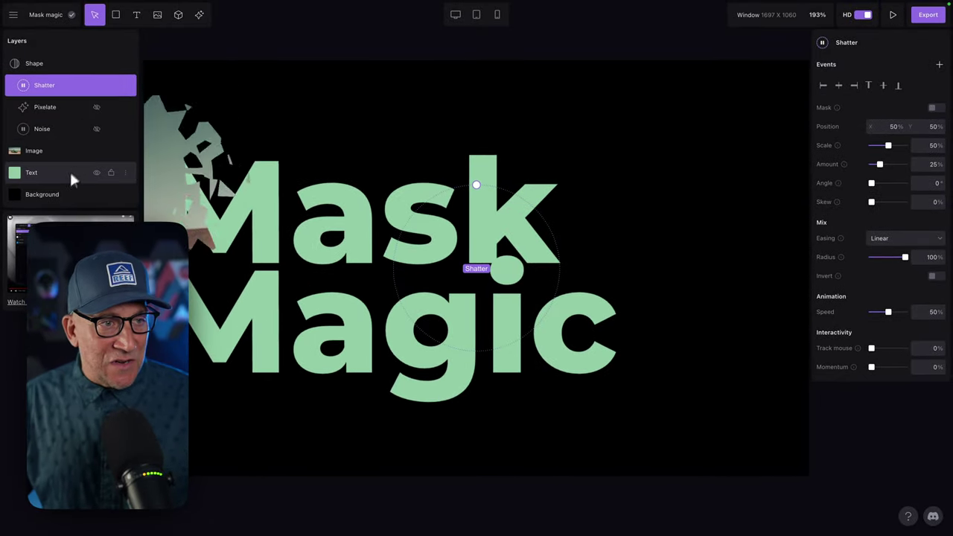
# Make the Mask Magic text yellow (E6C100) with slight mouse tracking and 3D tilt.
pyautogui.click(60, 175)
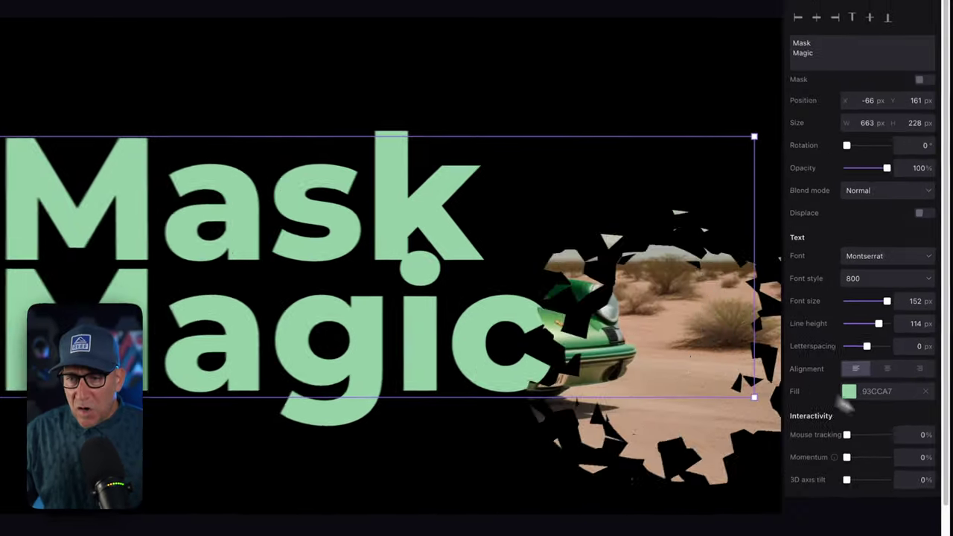
pyautogui.click(849, 391)
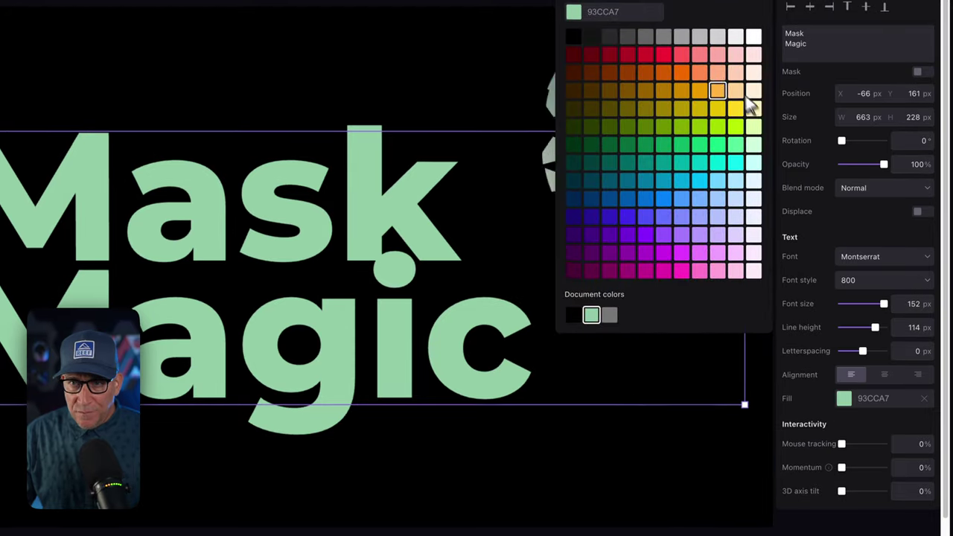
pyautogui.click(717, 108)
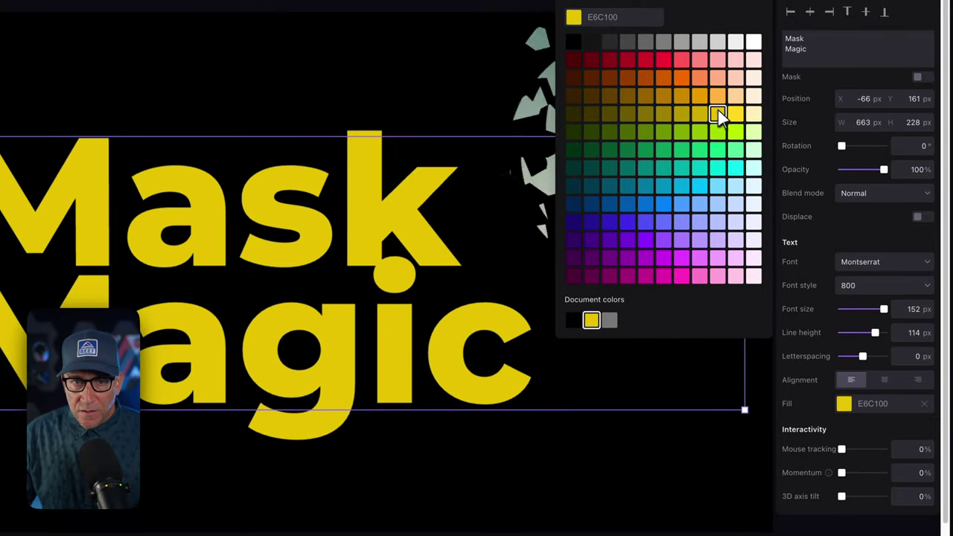
pyautogui.click(842, 451)
pyautogui.moveTo(841, 450); pyautogui.dragTo(850, 450)
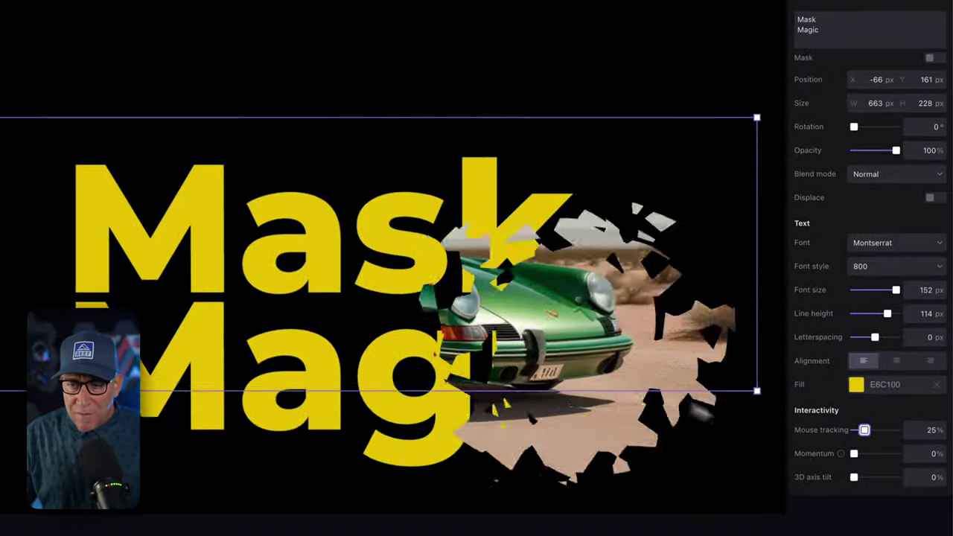
pyautogui.moveTo(853, 476); pyautogui.dragTo(859, 477)
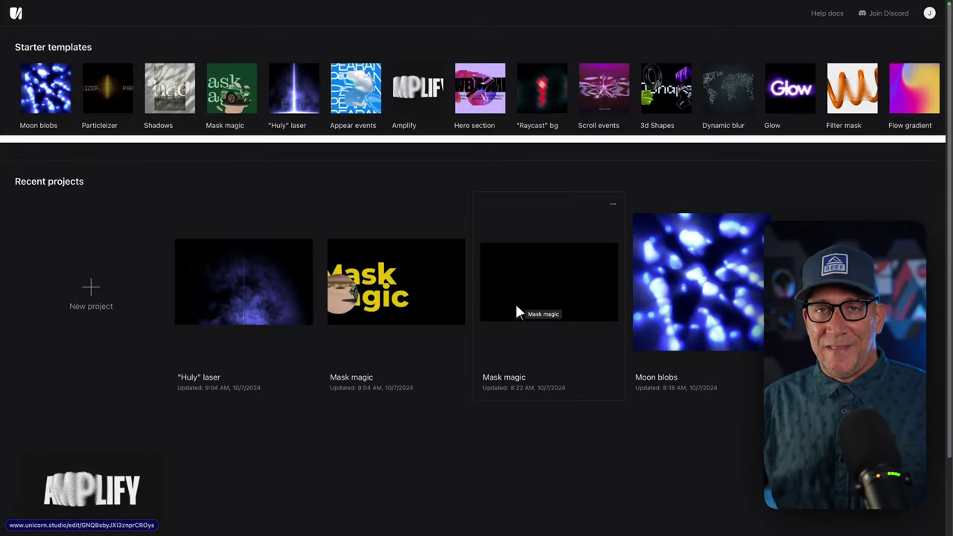
# Open the Huly laser project and hide the Wisps, second Beam, Shape and FBM layers.
pyautogui.click(238, 289)
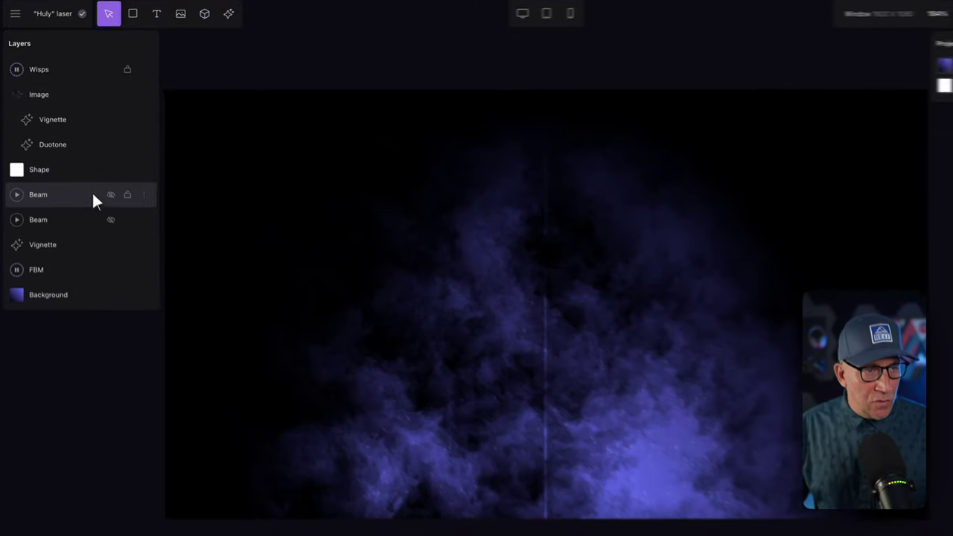
pyautogui.click(110, 196)
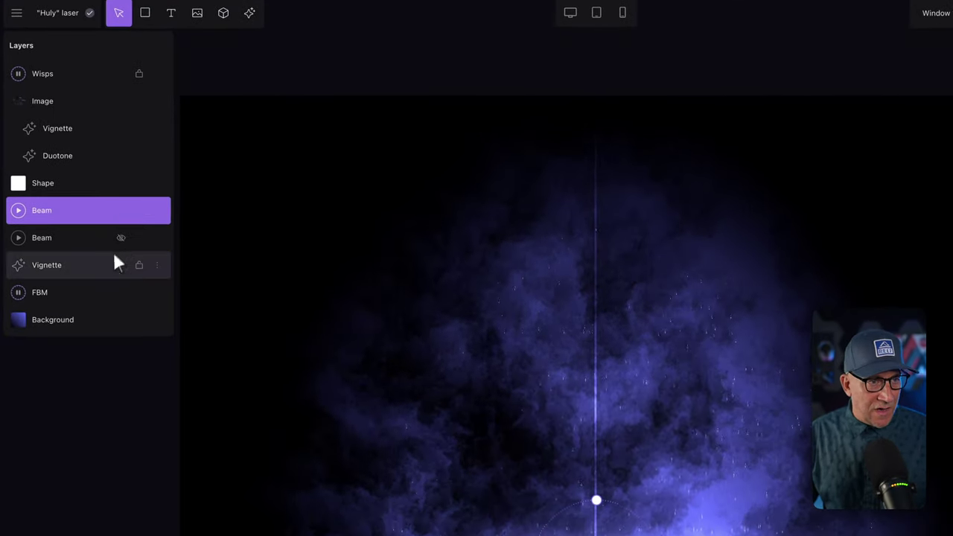
pyautogui.click(121, 74)
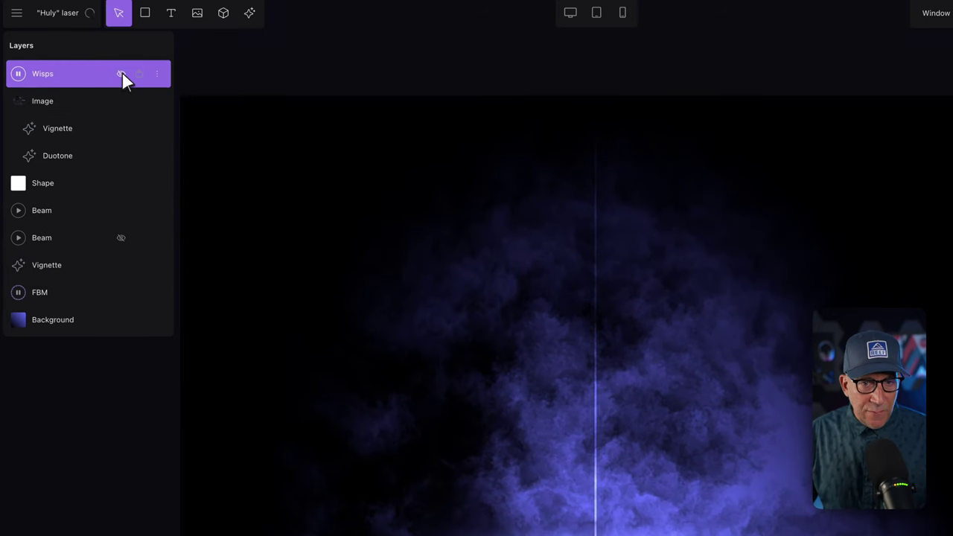
pyautogui.click(121, 237)
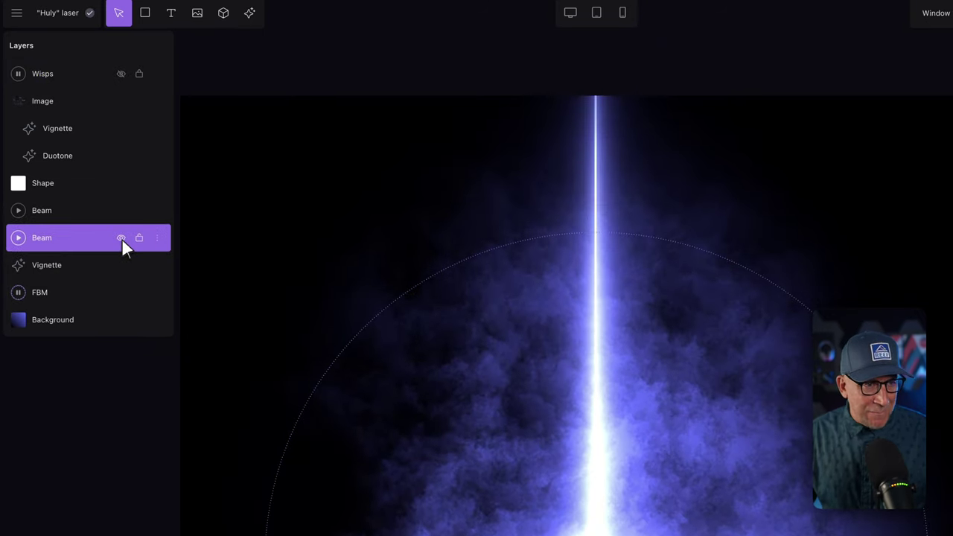
pyautogui.click(121, 237)
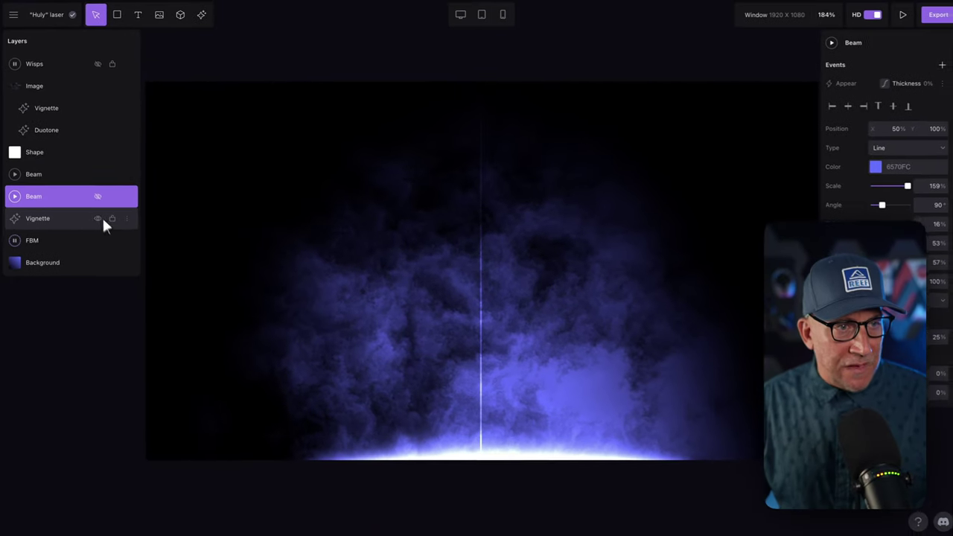
pyautogui.click(97, 151)
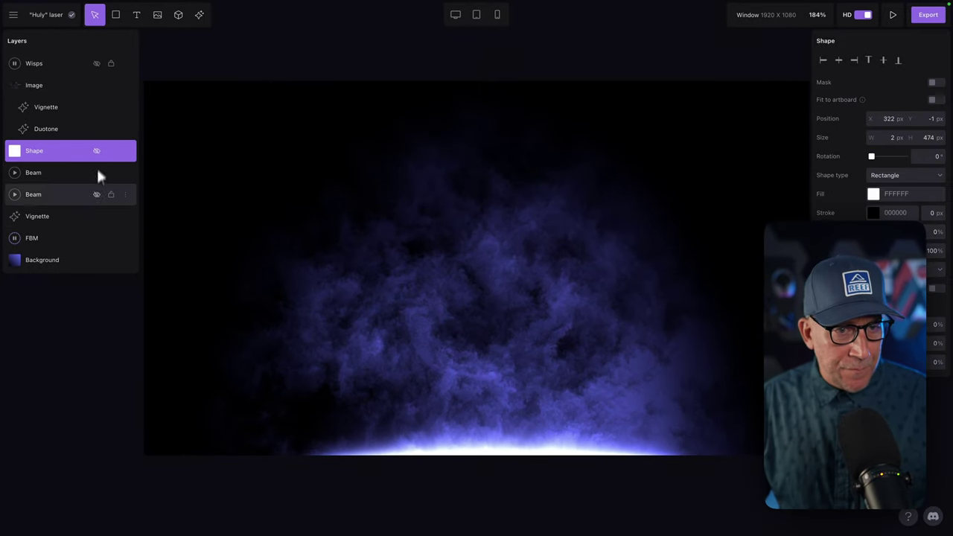
pyautogui.click(97, 218)
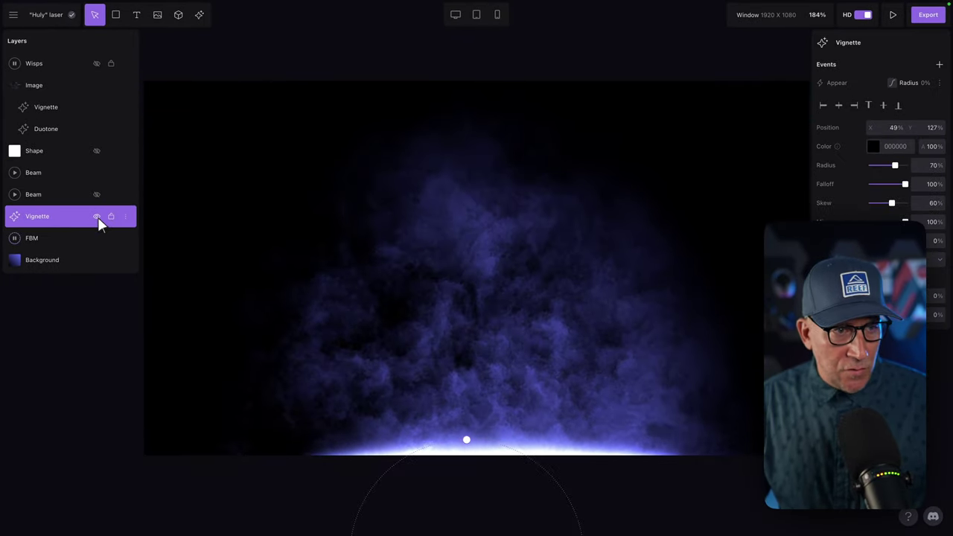
pyautogui.click(98, 238)
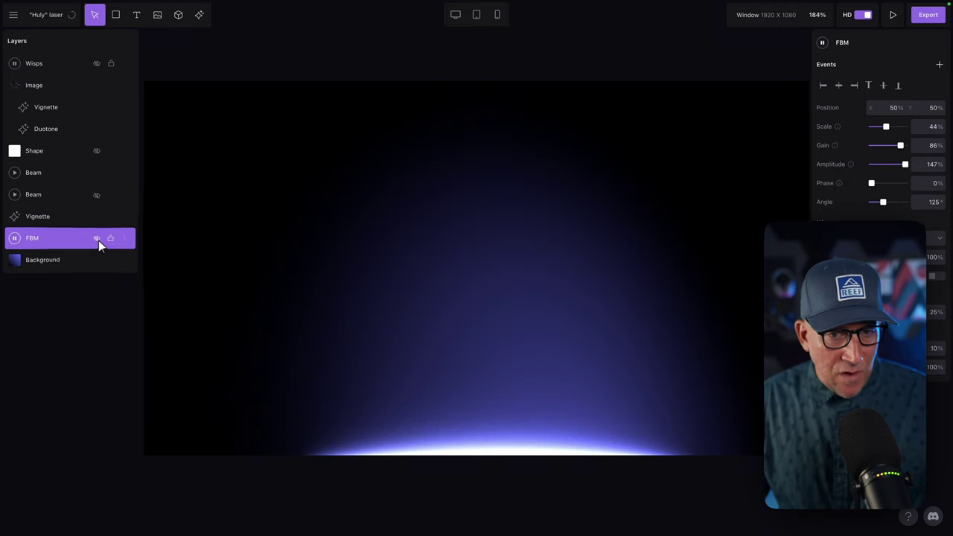
pyautogui.click(97, 238)
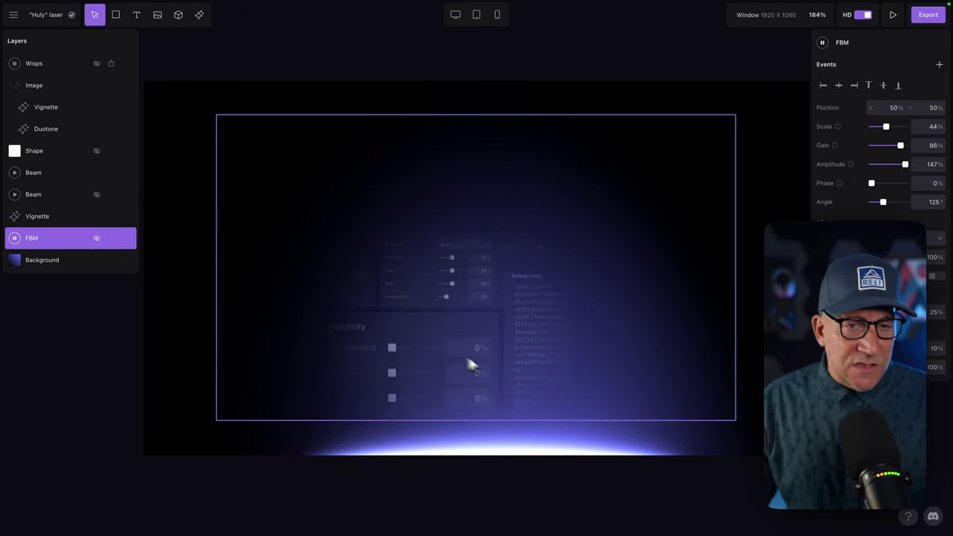
# Change the Background gradient's purple 6570FC stop to teal 009890.
pyautogui.click(65, 258)
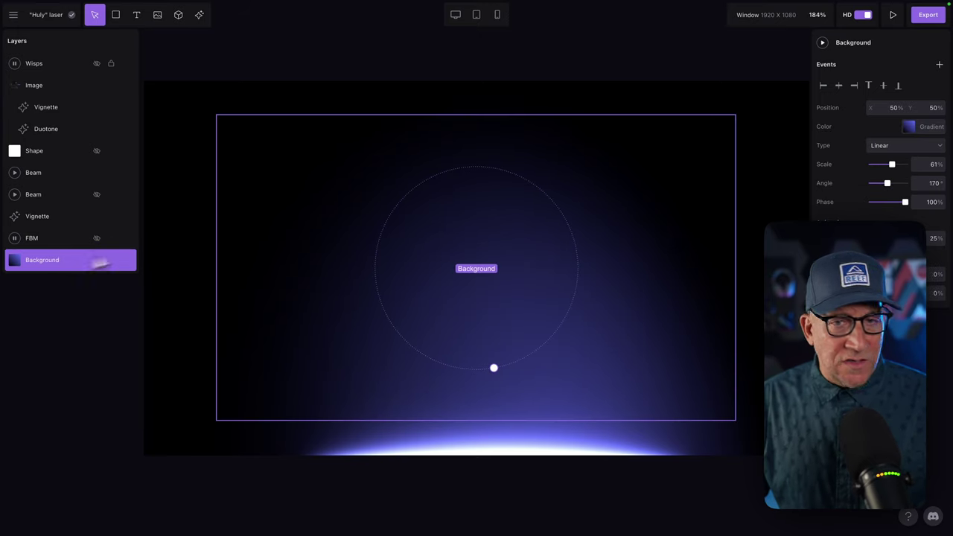
pyautogui.click(907, 126)
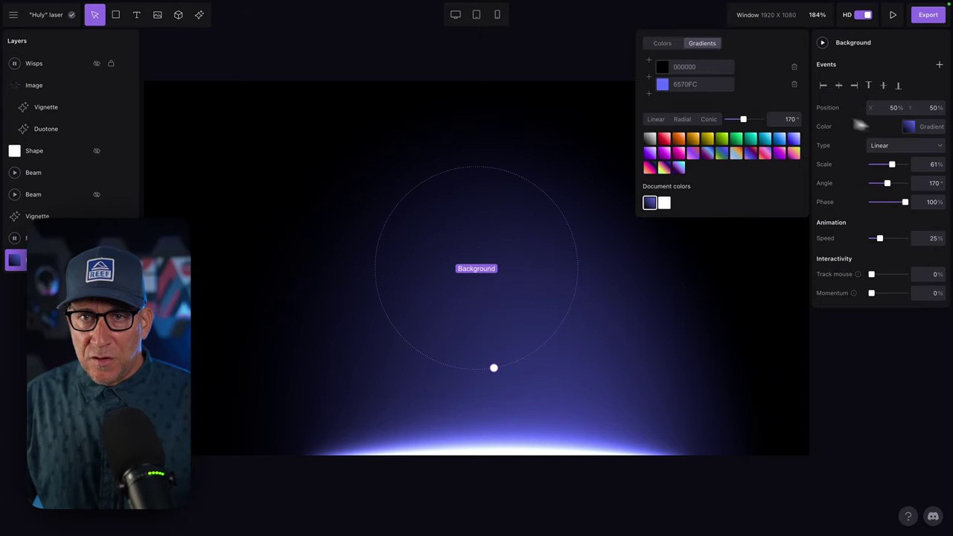
pyautogui.click(664, 86)
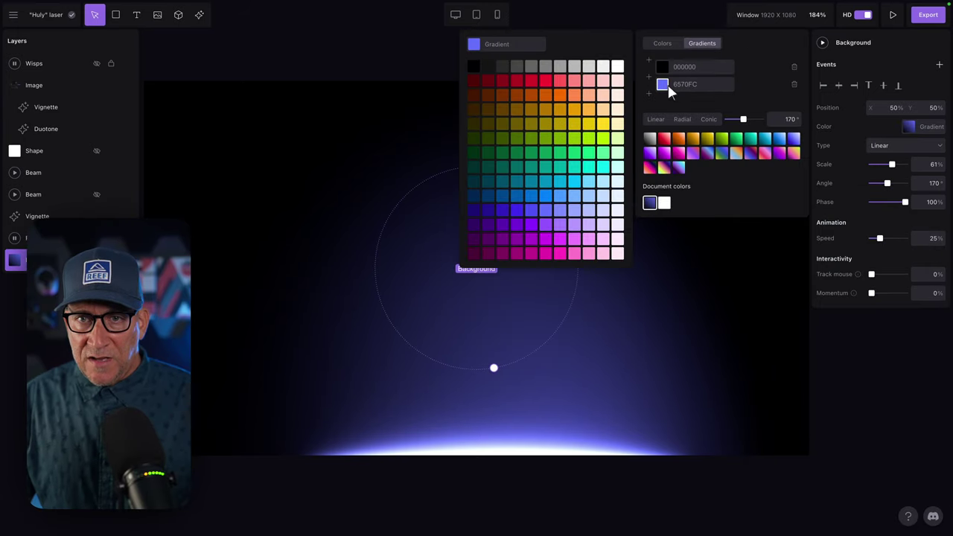
pyautogui.click(546, 166)
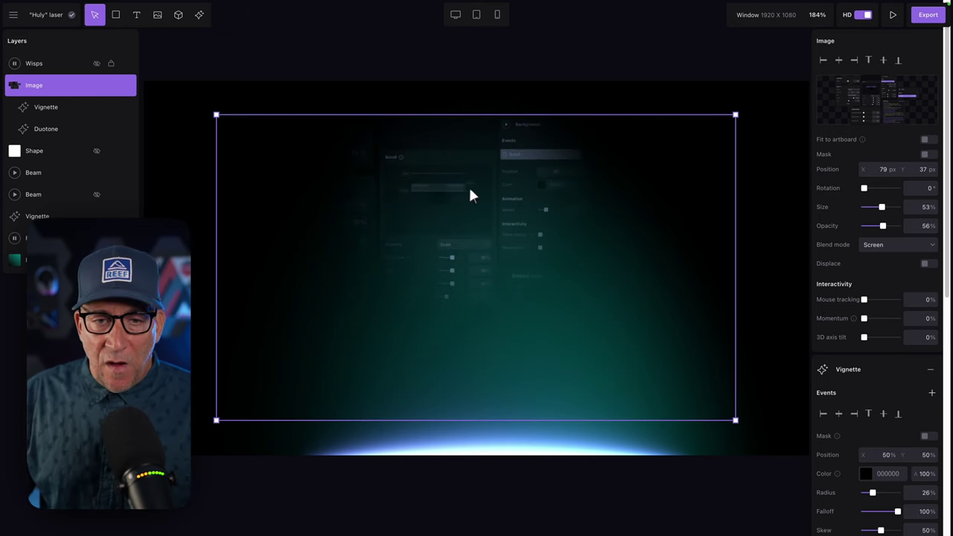
# View the scene's embed code under Export and bring up the embed guide link's menu.
pyautogui.click(928, 16)
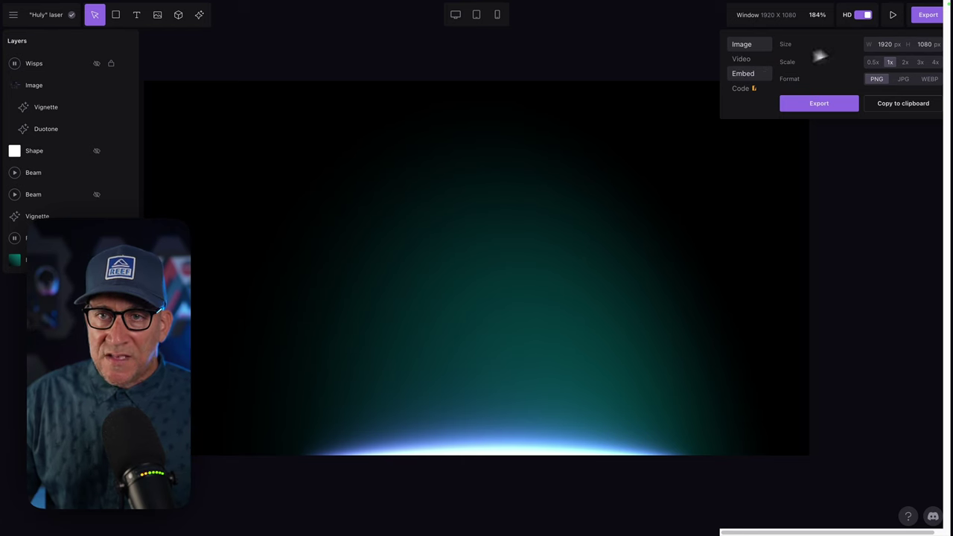
pyautogui.click(752, 73)
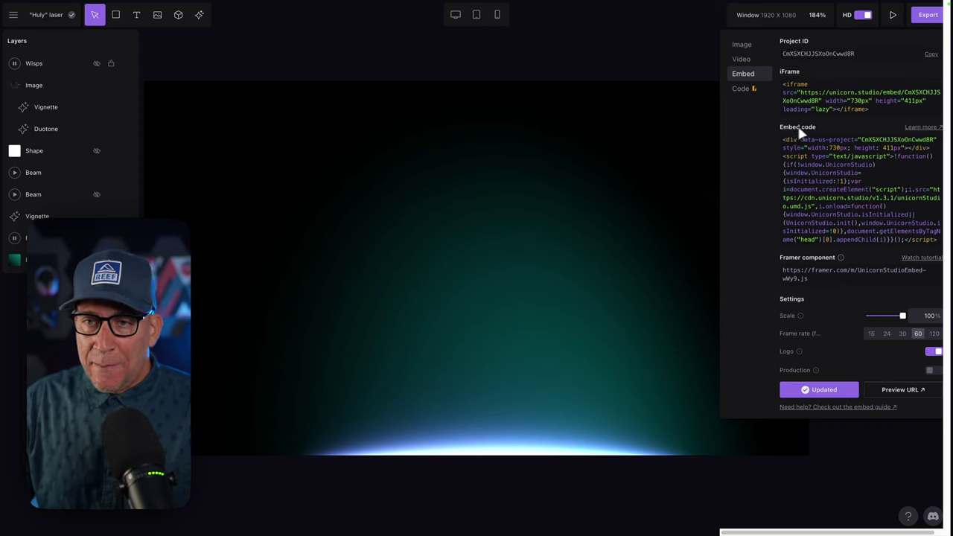
pyautogui.rightClick(805, 401)
# Open the embed guide in a new tab and switch to it.
pyautogui.click(674, 357)
pyautogui.moveTo(2, 317)
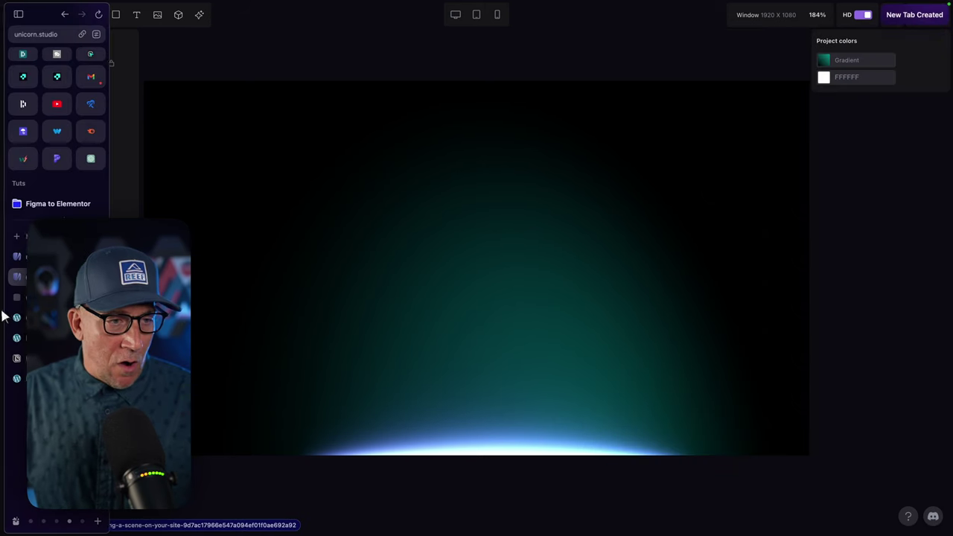
pyautogui.click(42, 299)
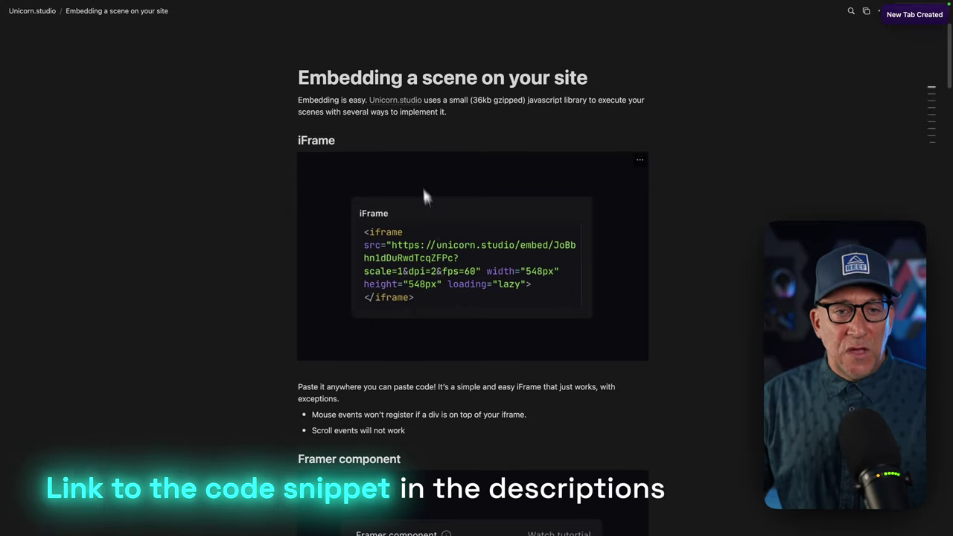
# Scroll down to the Webflow section and select the head-code script.
pyautogui.scroll(-8, 420, 181)
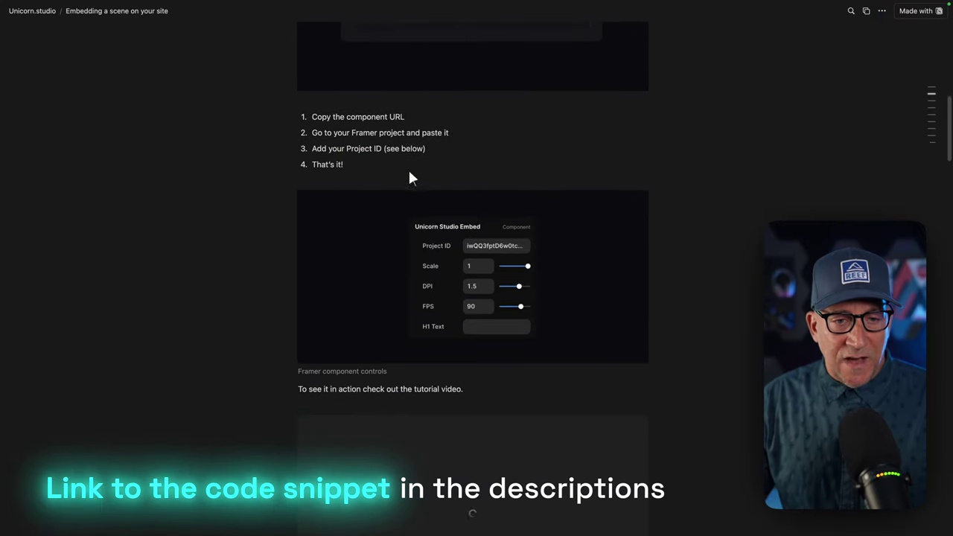
pyautogui.scroll(-12, 408, 177)
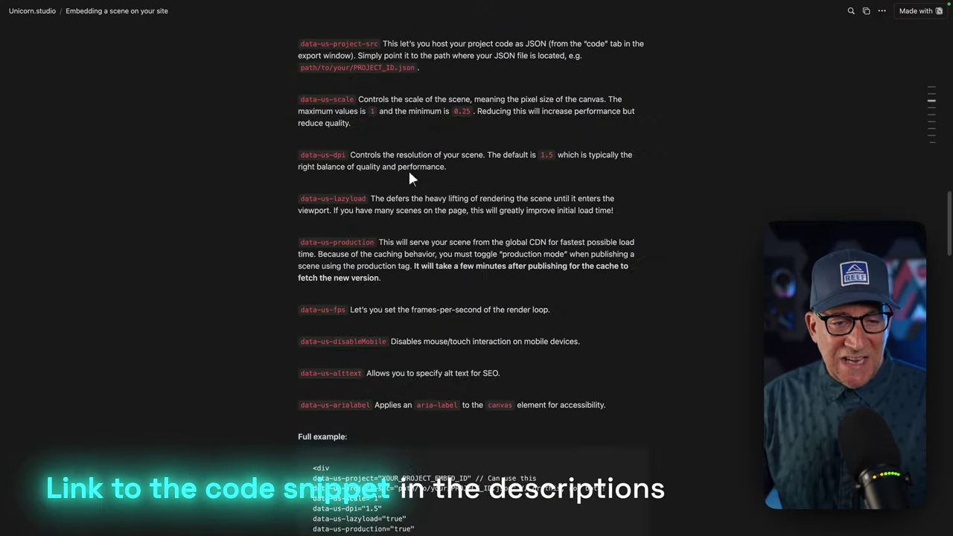
pyautogui.scroll(-14, 409, 177)
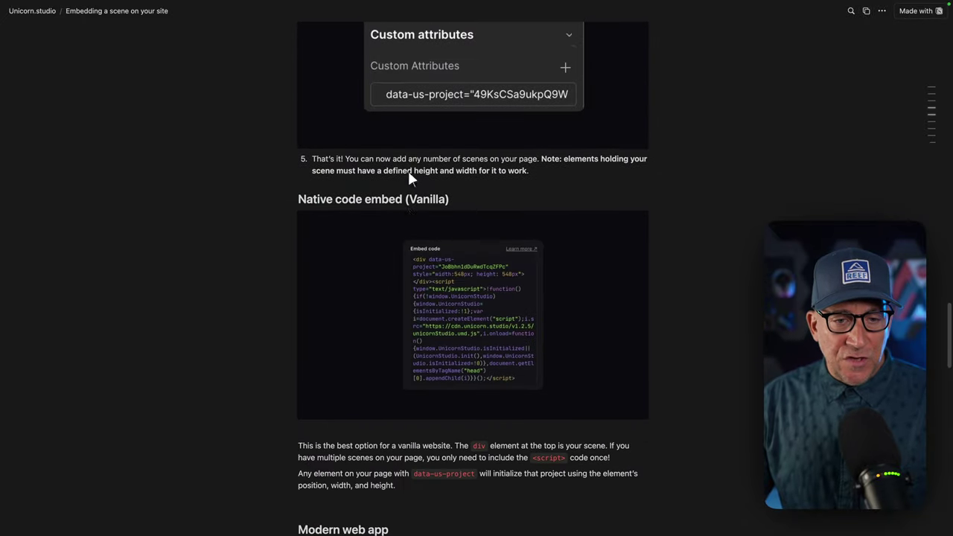
pyautogui.scroll(-10, 408, 170)
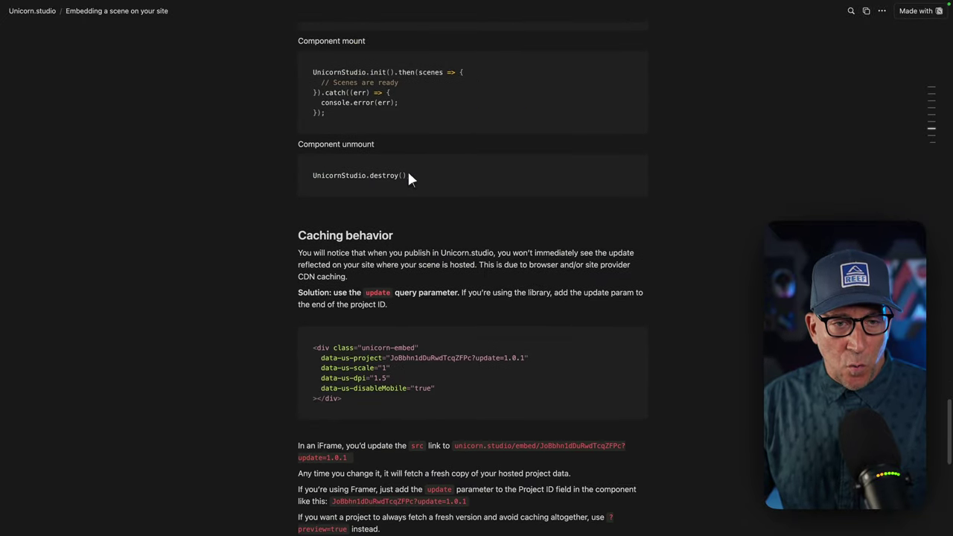
pyautogui.scroll(-6, 409, 178)
pyautogui.scroll(20, 358, 216)
pyautogui.moveTo(313, 248); pyautogui.dragTo(348, 293)
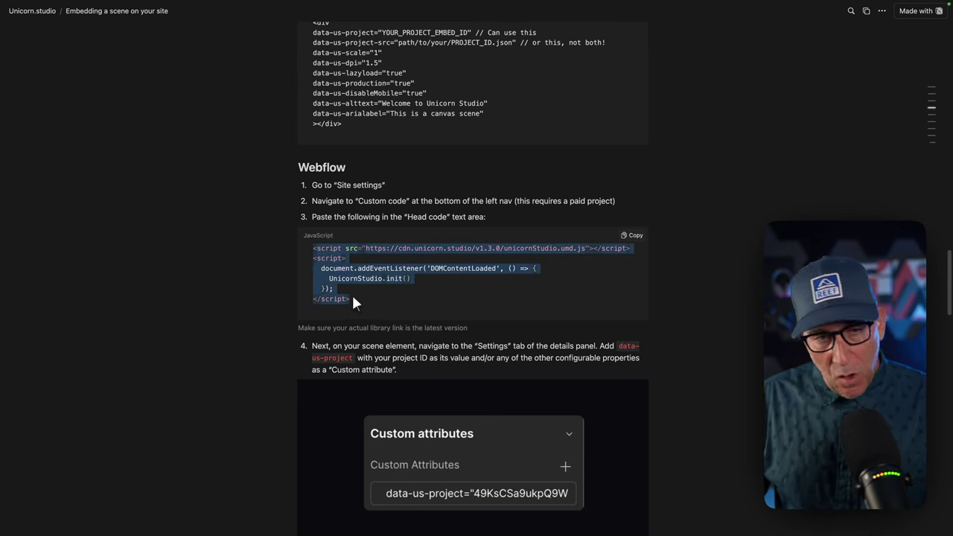
# Open the Header Snippets entry in Elementor Custom Code and select its existing script.
pyautogui.moveTo(15, 283)
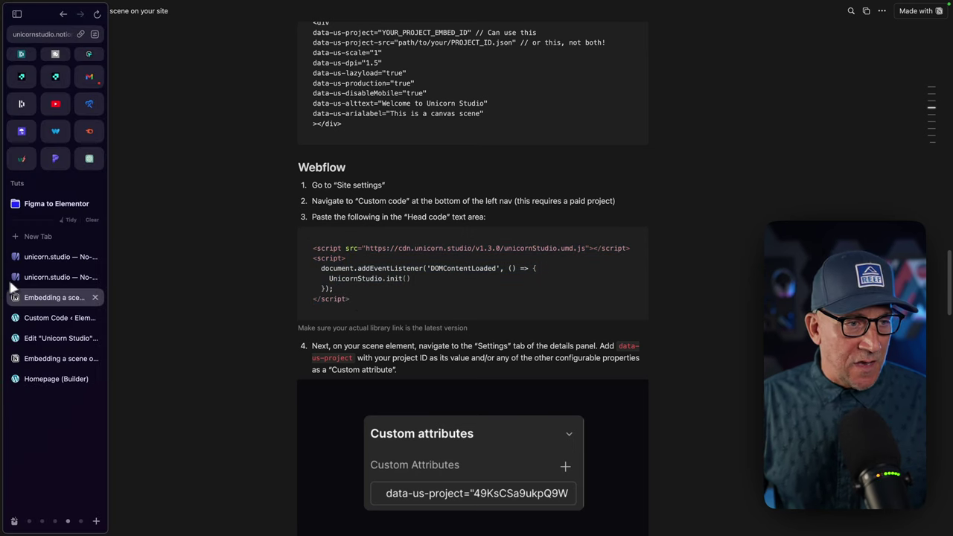
pyautogui.click(54, 339)
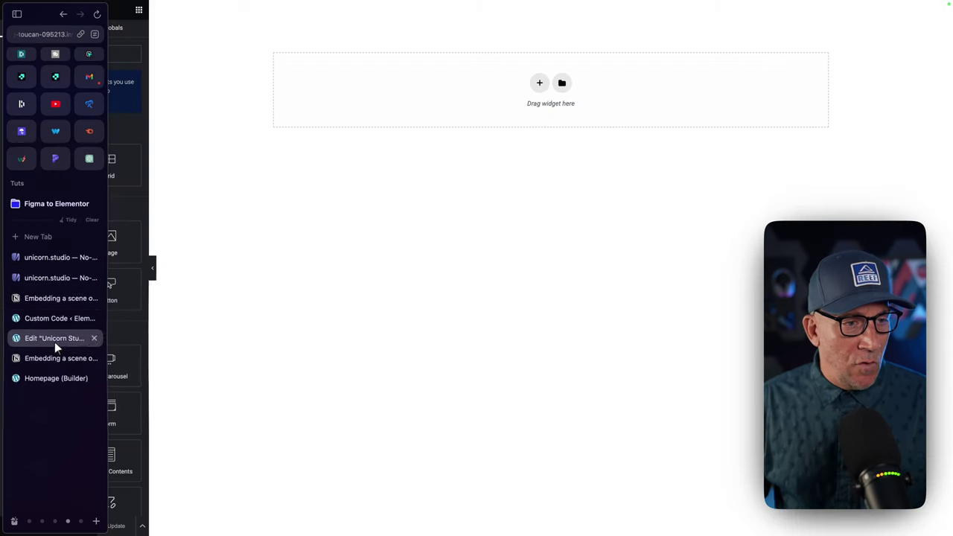
pyautogui.click(59, 318)
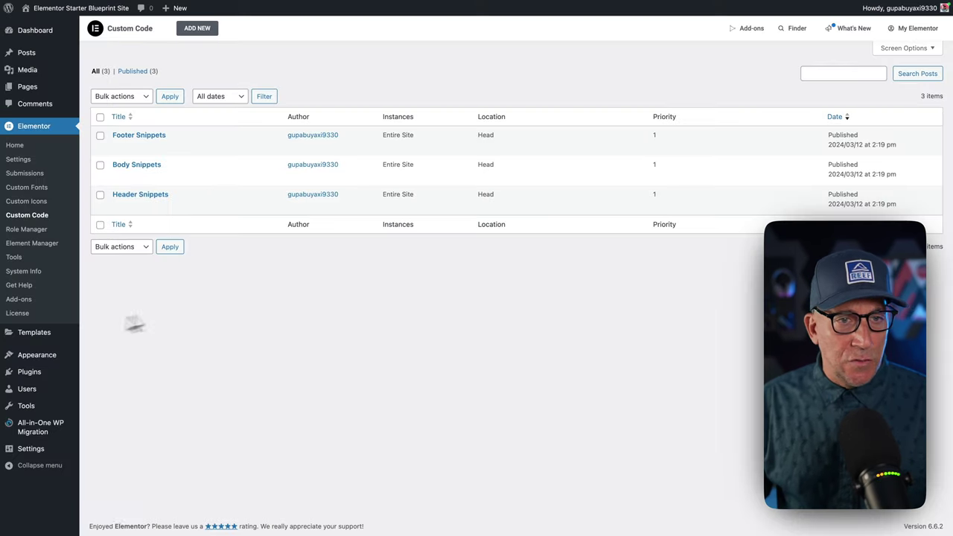
pyautogui.click(147, 196)
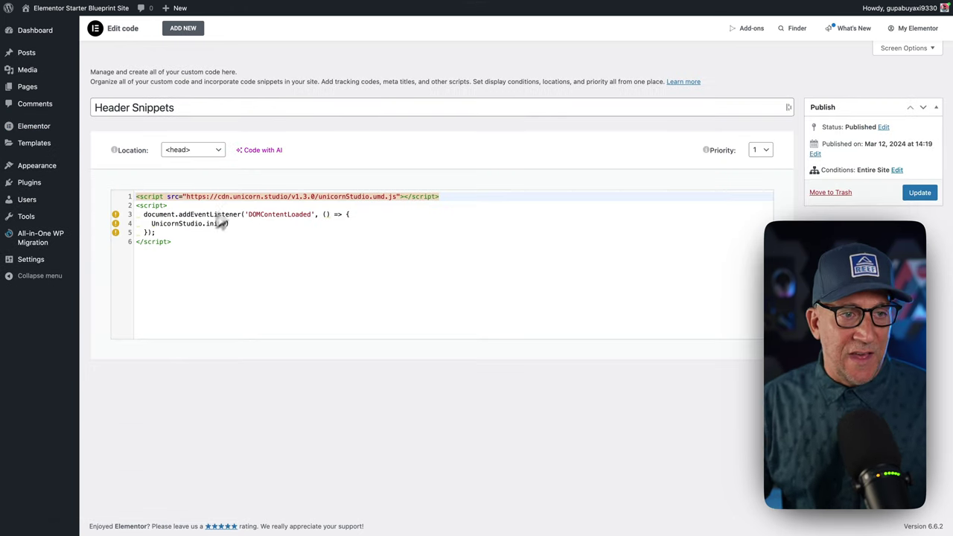
pyautogui.moveTo(183, 253); pyautogui.dragTo(126, 196)
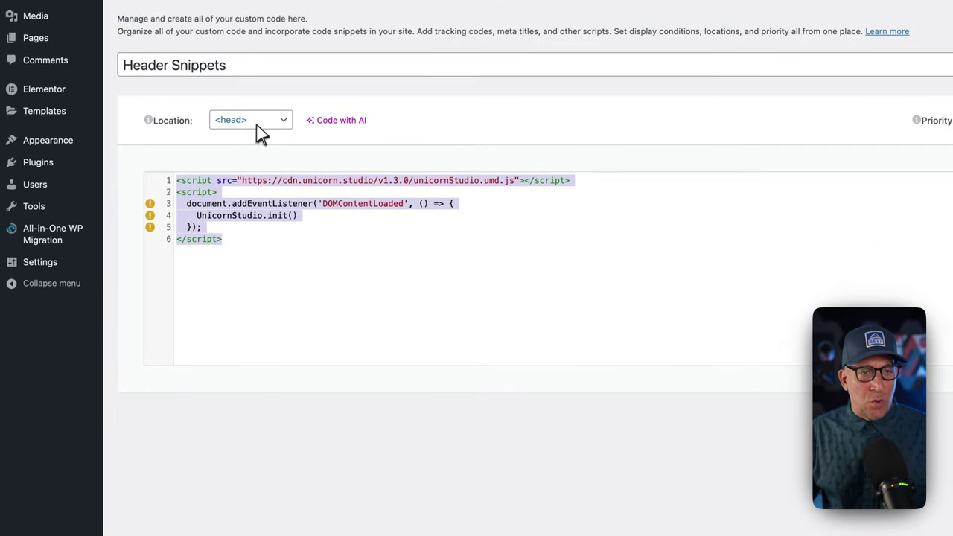
pyautogui.moveTo(5, 291)
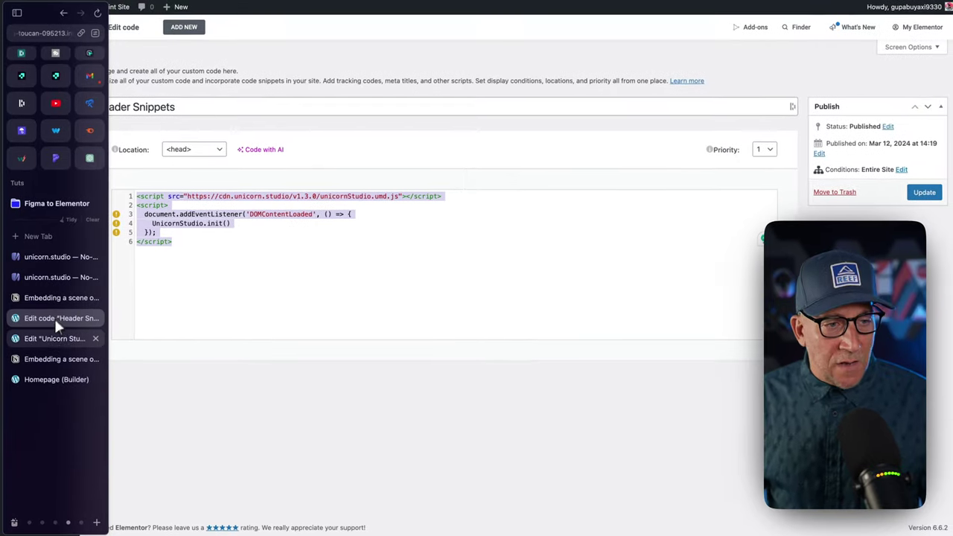
# Add a new single-column Flexbox container to the top of the Elementor page.
pyautogui.click(51, 338)
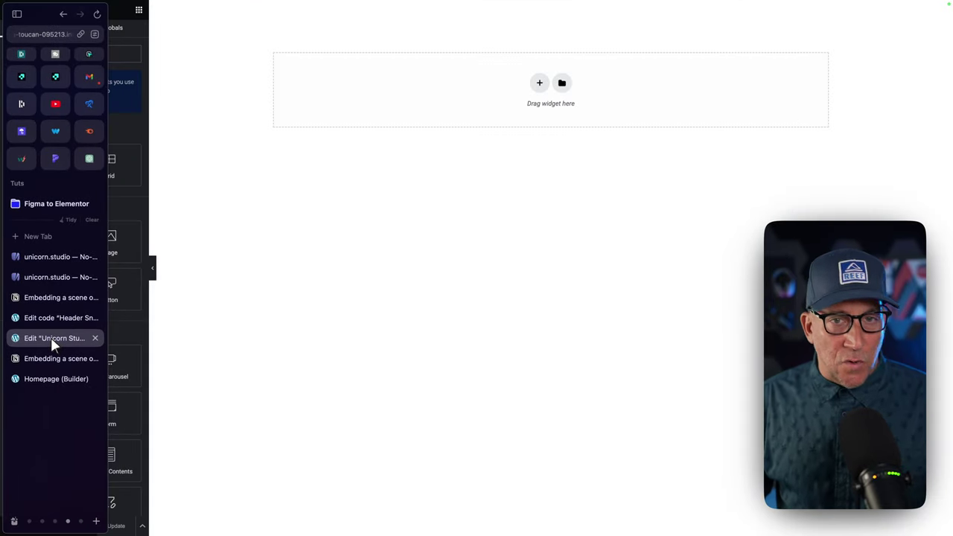
pyautogui.click(538, 83)
pyautogui.click(512, 110)
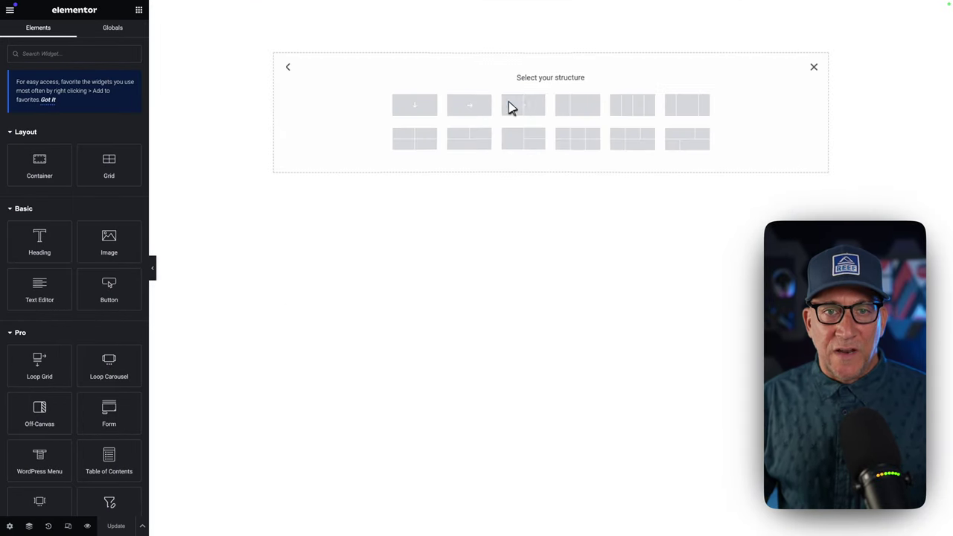
pyautogui.click(435, 102)
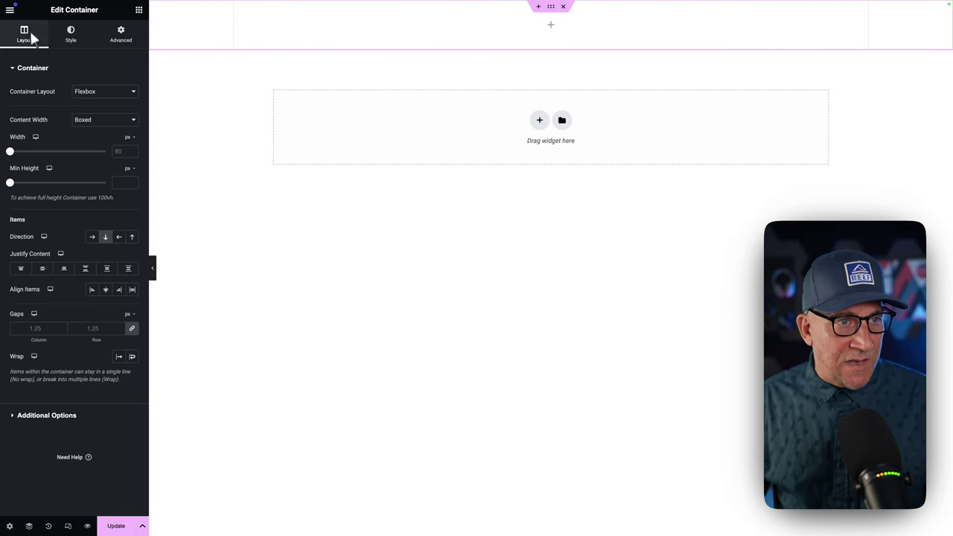
# Set the container's minimum height to 77 vh.
pyautogui.click(131, 168)
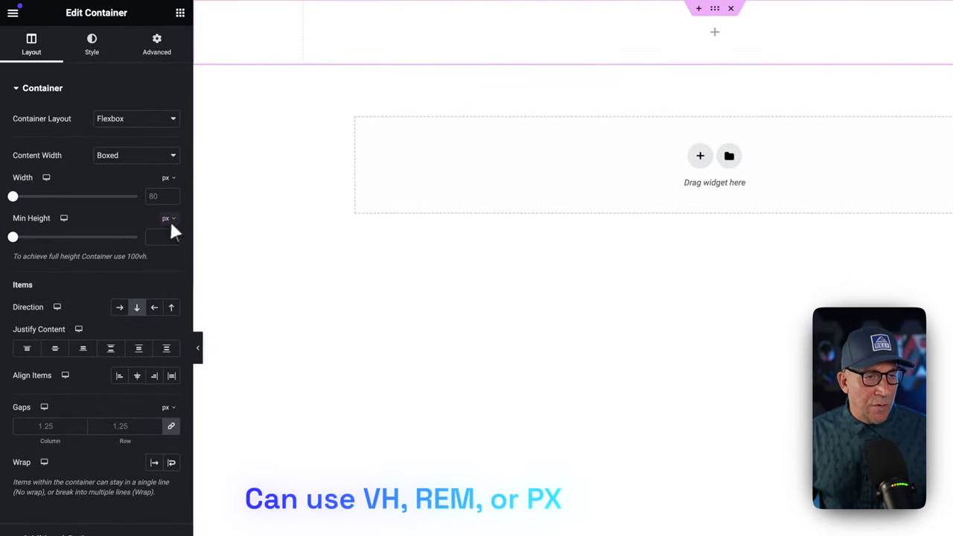
pyautogui.click(166, 276)
pyautogui.moveTo(16, 247); pyautogui.dragTo(102, 248)
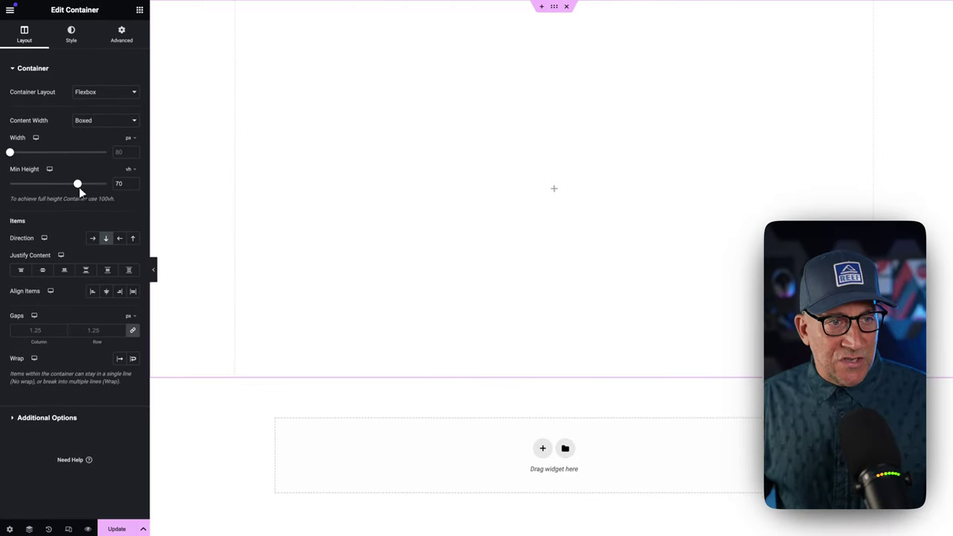
pyautogui.moveTo(79, 187); pyautogui.dragTo(88, 186)
# Expand the container's Custom Attributes settings under Advanced.
pyautogui.click(120, 34)
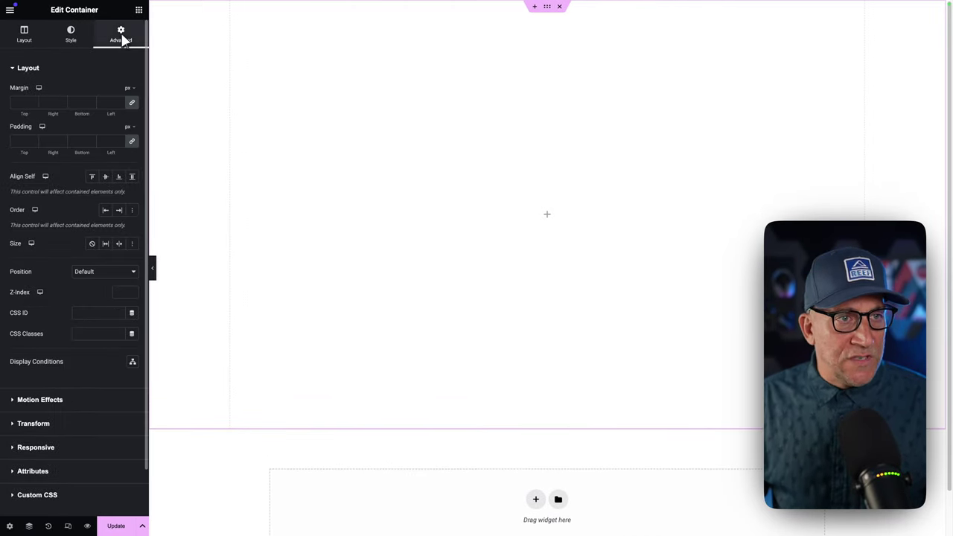
pyautogui.scroll(-1, 104, 297)
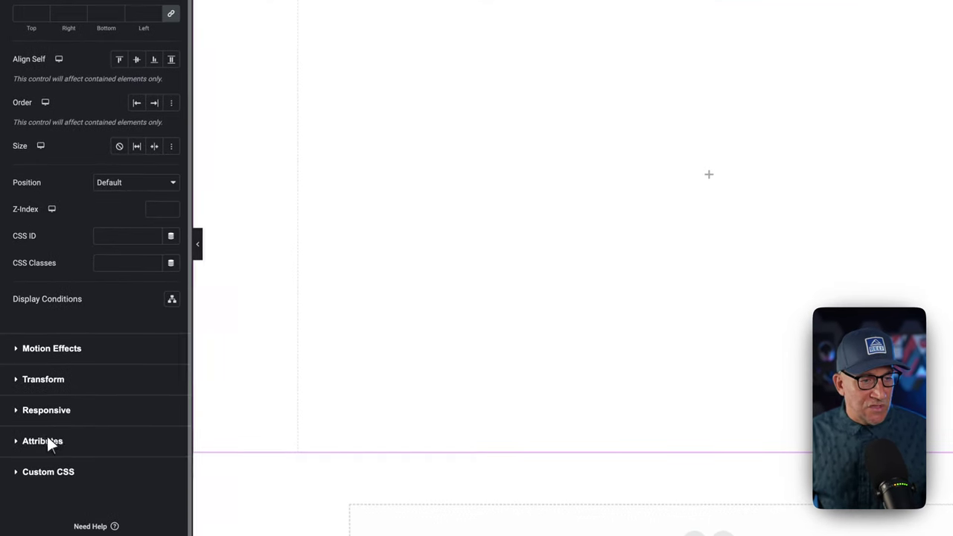
pyautogui.click(40, 425)
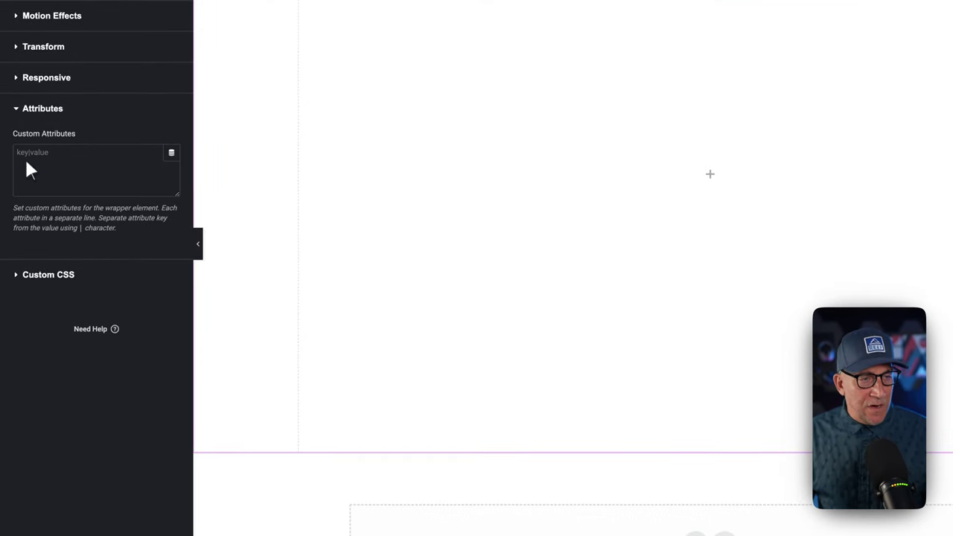
# Copy the data-us-project attribute name from Unicorn Studio's Export > Embed code.
pyautogui.moveTo(4, 245)
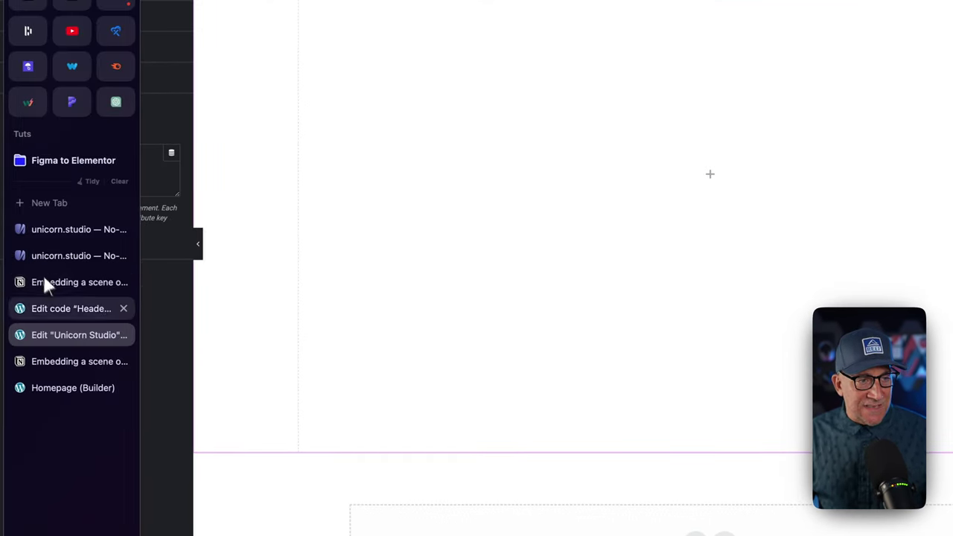
pyautogui.click(64, 261)
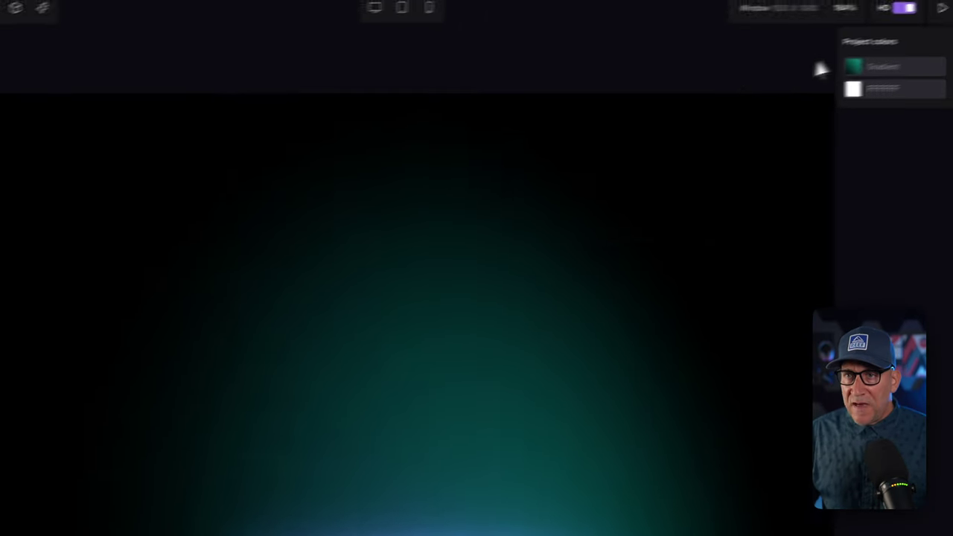
pyautogui.click(919, 20)
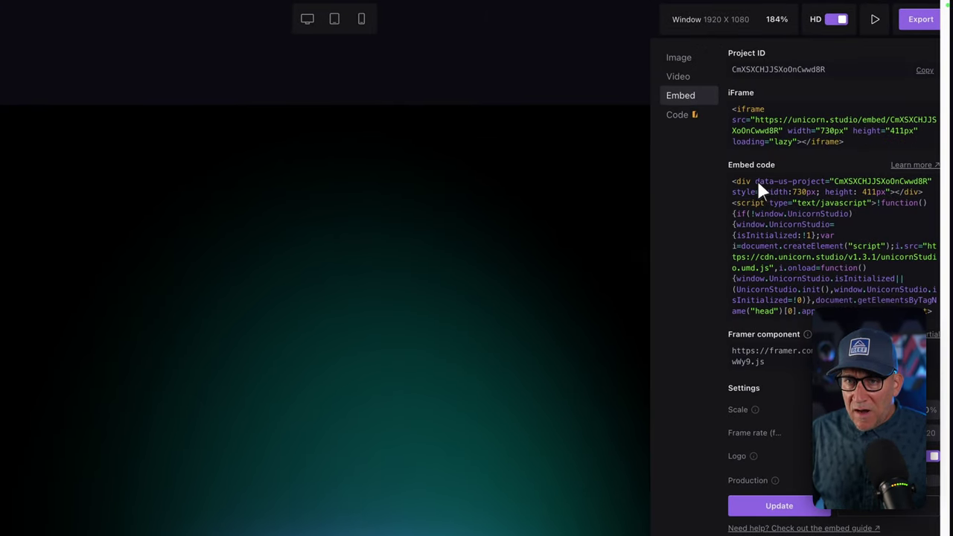
pyautogui.moveTo(759, 183); pyautogui.dragTo(773, 183)
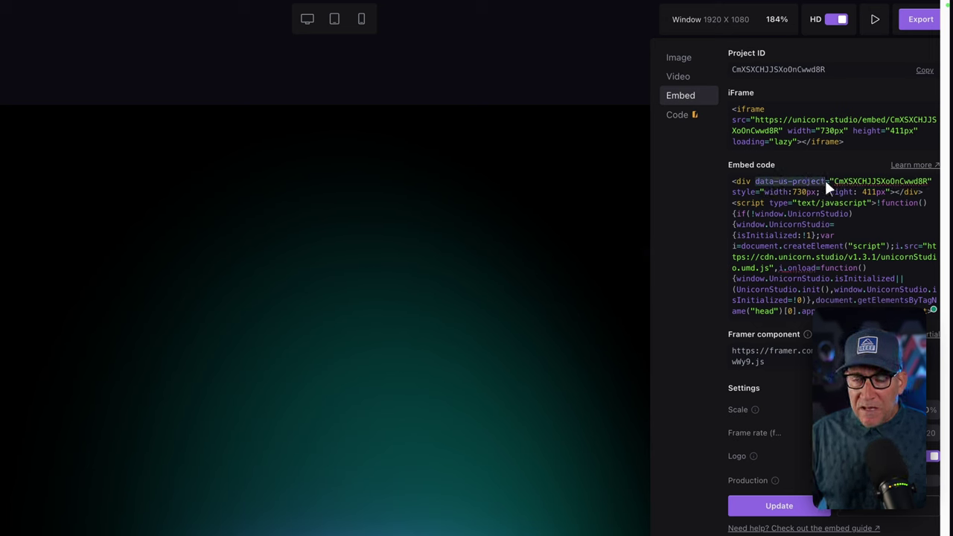
pyautogui.moveTo(825, 188); pyautogui.dragTo(824, 187)
pyautogui.rightClick(803, 184)
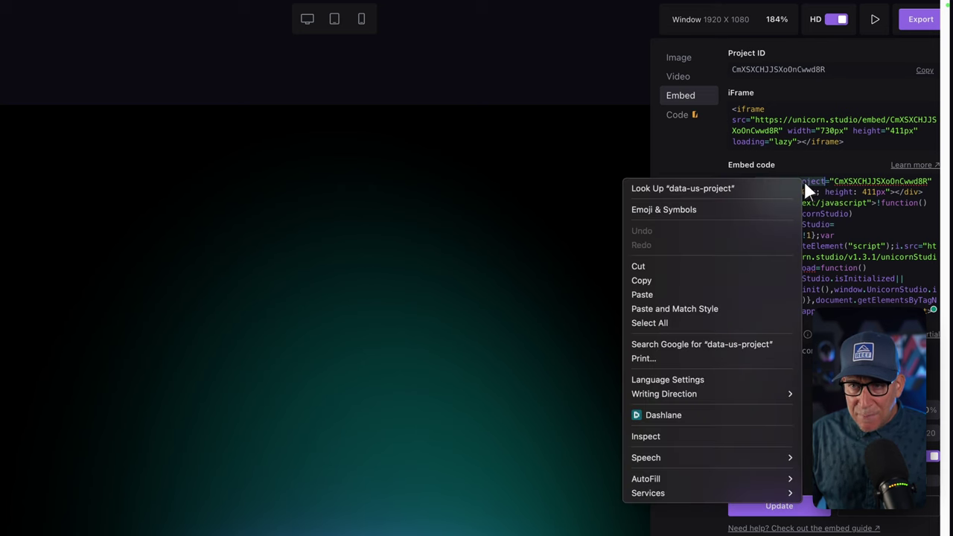
pyautogui.click(658, 282)
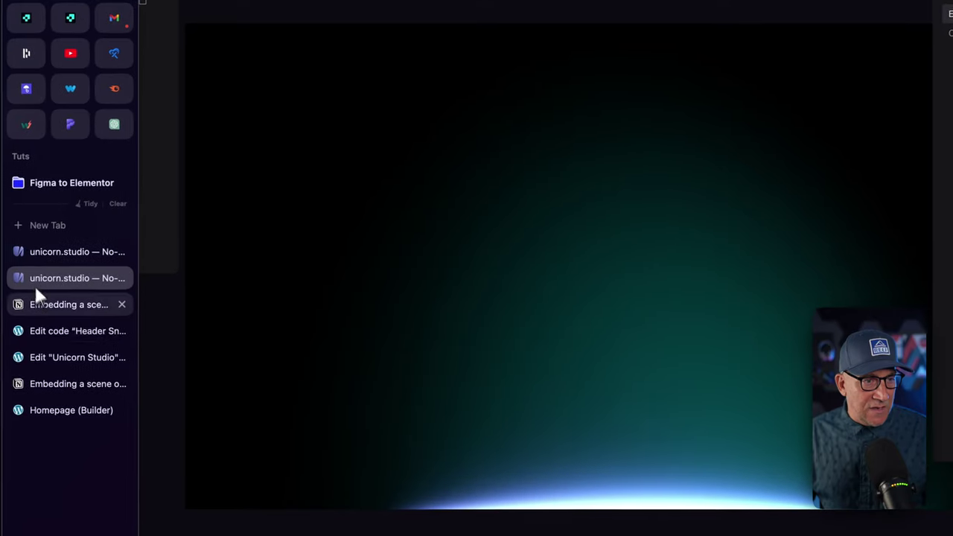
# Paste data-us-project into the Elementor container's Custom Attributes field.
pyautogui.click(51, 330)
pyautogui.click(88, 357)
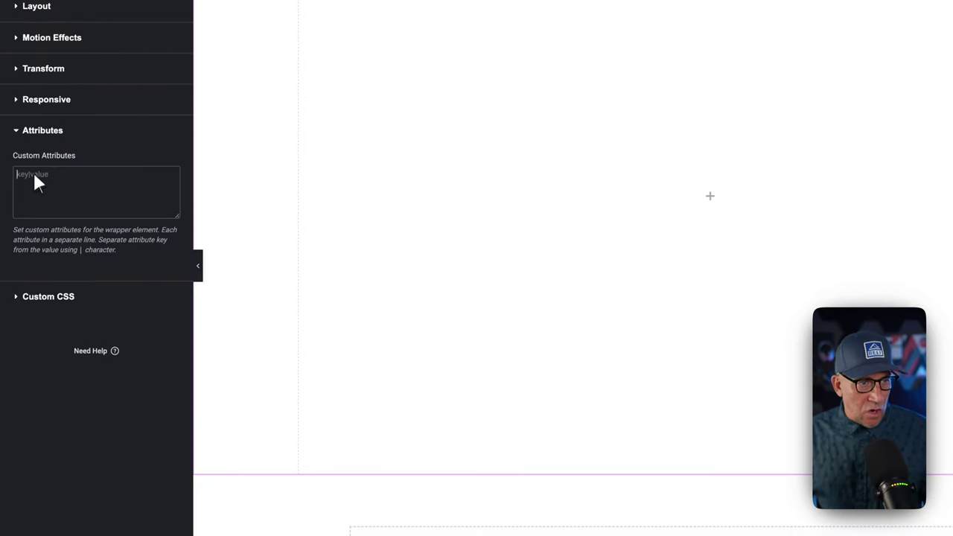
pyautogui.click(35, 177)
pyautogui.hotkey('ctrl', 'v')
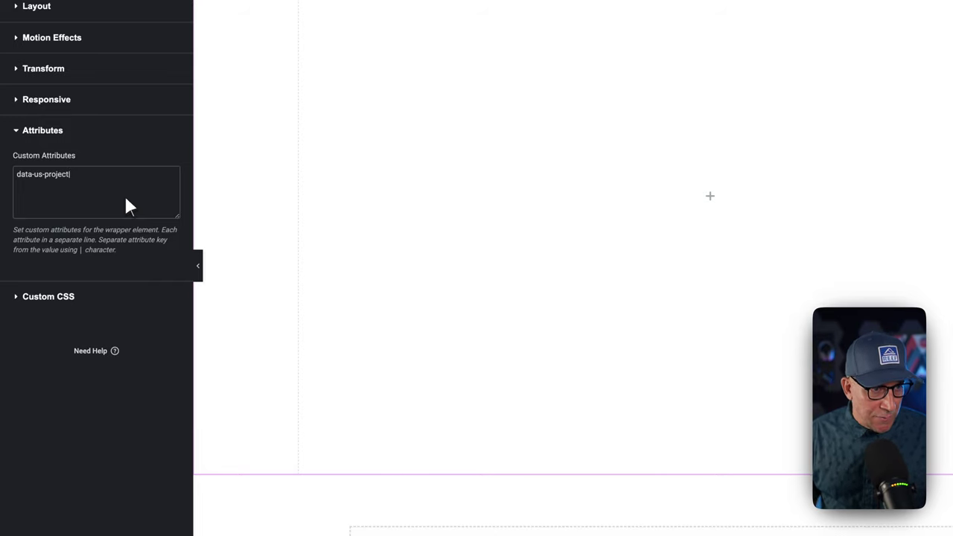
# Select the teal laser scene's project ID in Unicorn Studio's embed code.
pyautogui.moveTo(6, 263)
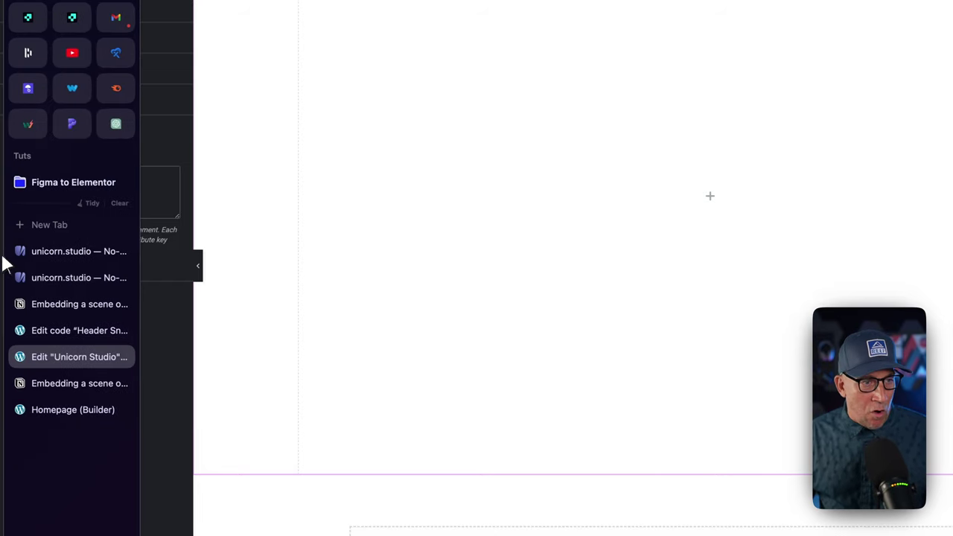
pyautogui.click(42, 281)
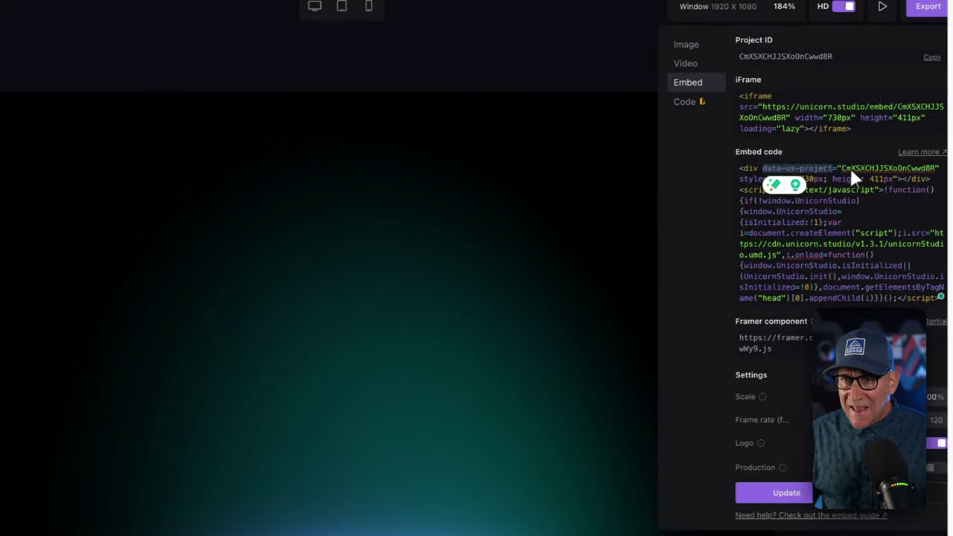
pyautogui.moveTo(835, 170); pyautogui.dragTo(851, 169)
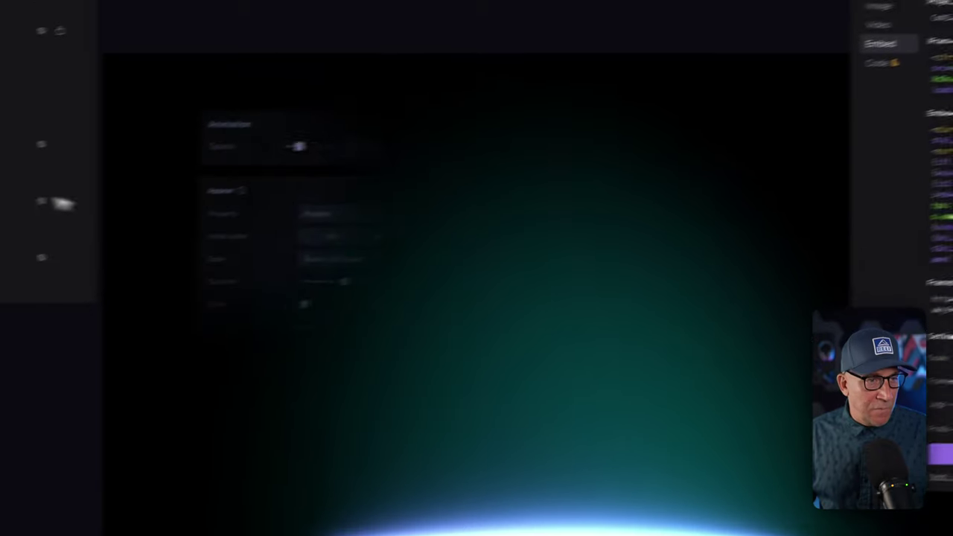
# Complete the attribute as data-us-project|project ID, then update and preview the Elementor page.
pyautogui.click(67, 282)
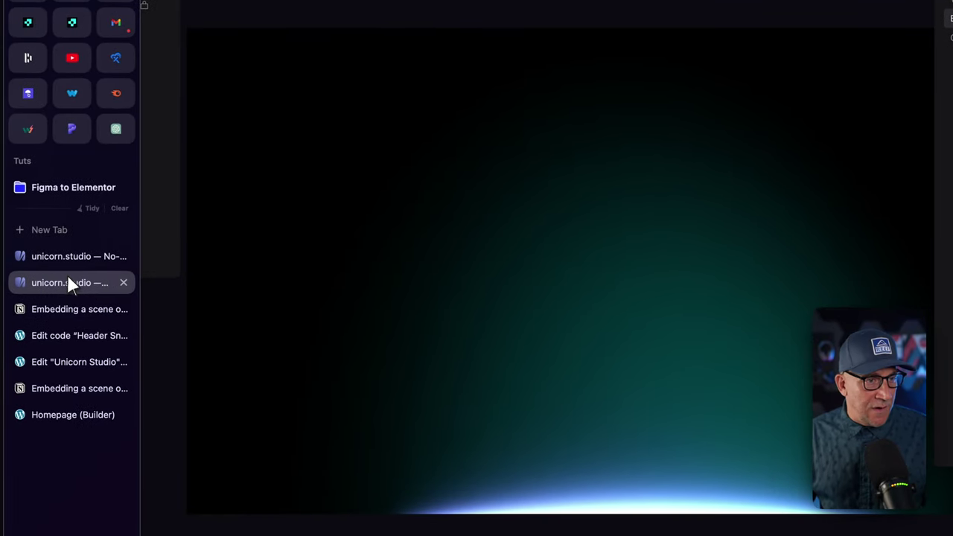
pyautogui.click(75, 361)
pyautogui.write('|')
pyautogui.press('super+v')
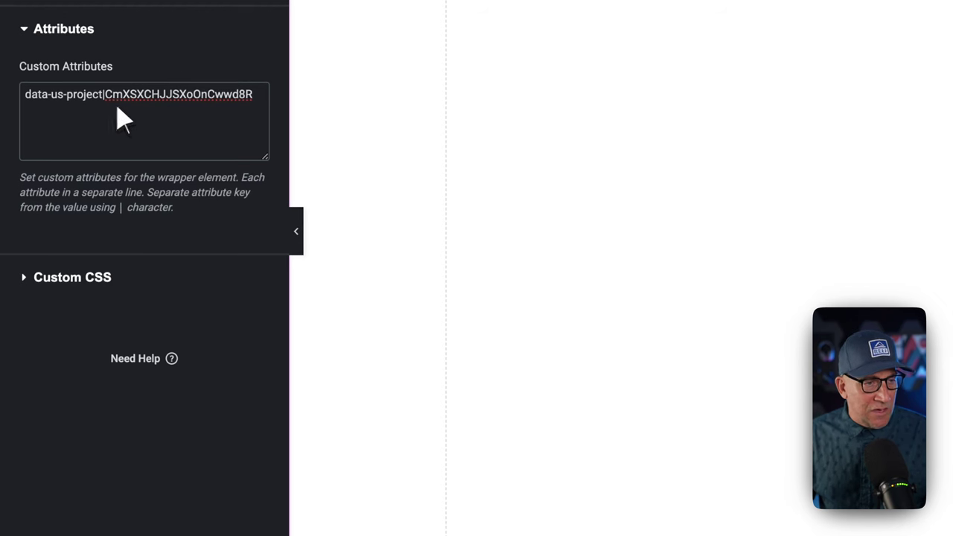
pyautogui.moveTo(26, 94); pyautogui.dragTo(212, 95)
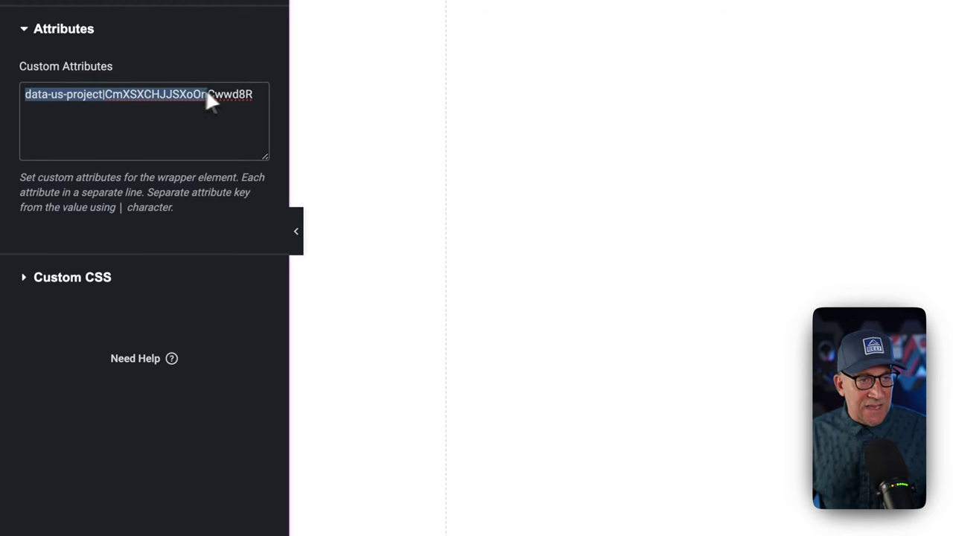
pyautogui.click(248, 100)
pyautogui.click(224, 518)
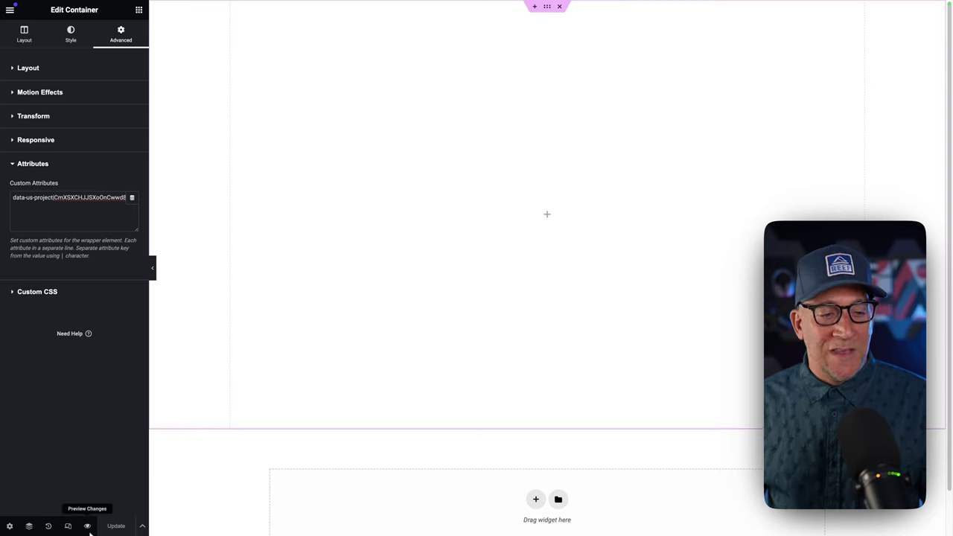
pyautogui.click(92, 528)
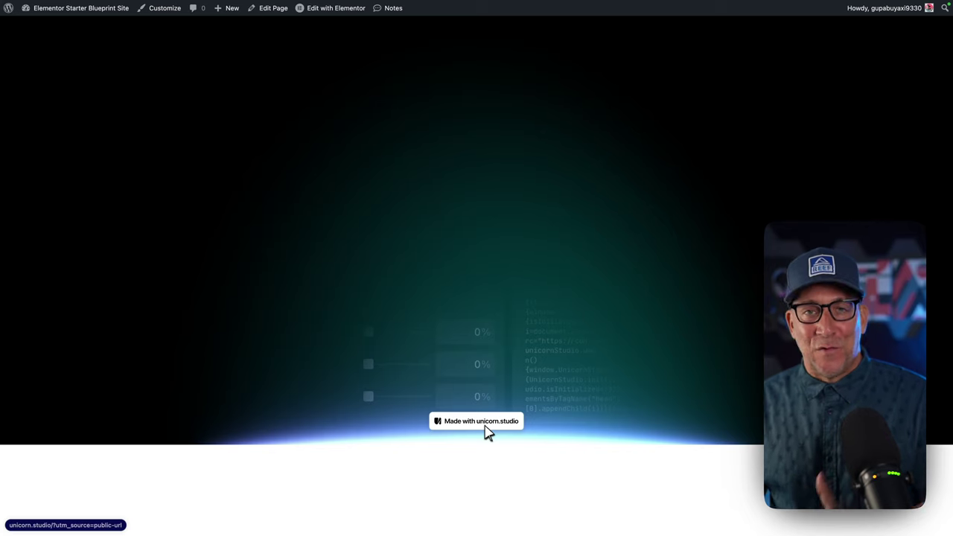
# Go back to the Unicorn Studio editor after checking the previewed laser page.
pyautogui.moveTo(28, 389)
pyautogui.click(40, 283)
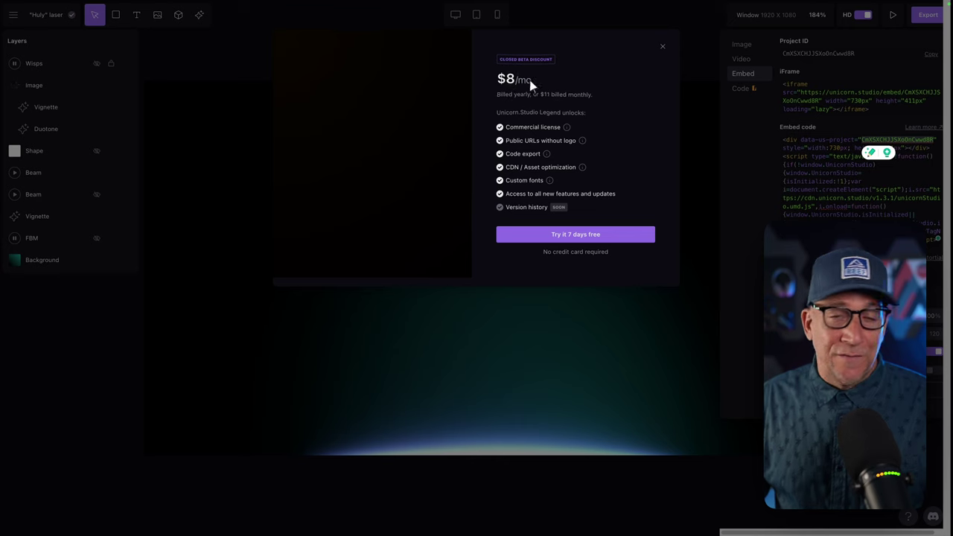
pyautogui.click(531, 90)
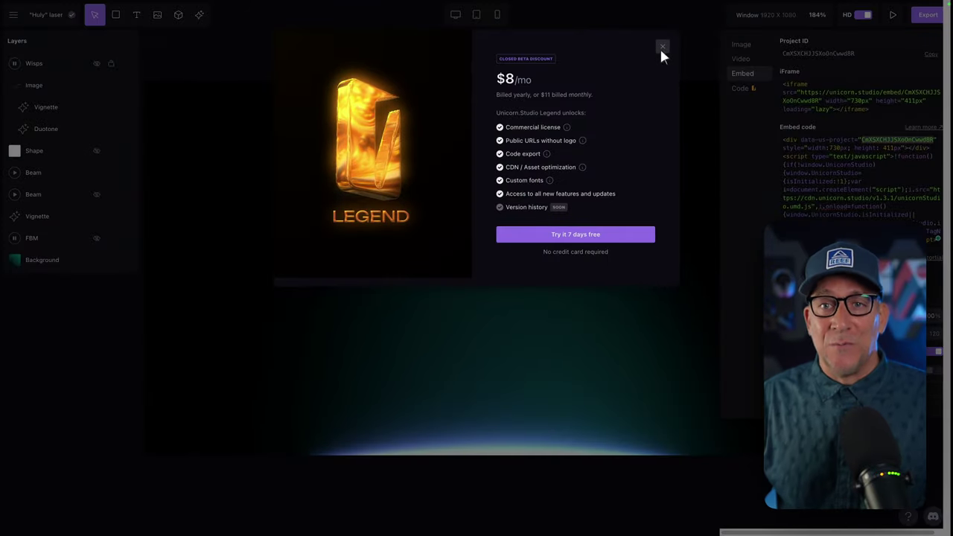
# Dismiss the Legend offer and add a new section to the Bricks homepage.
pyautogui.click(662, 47)
pyautogui.moveTo(11, 298)
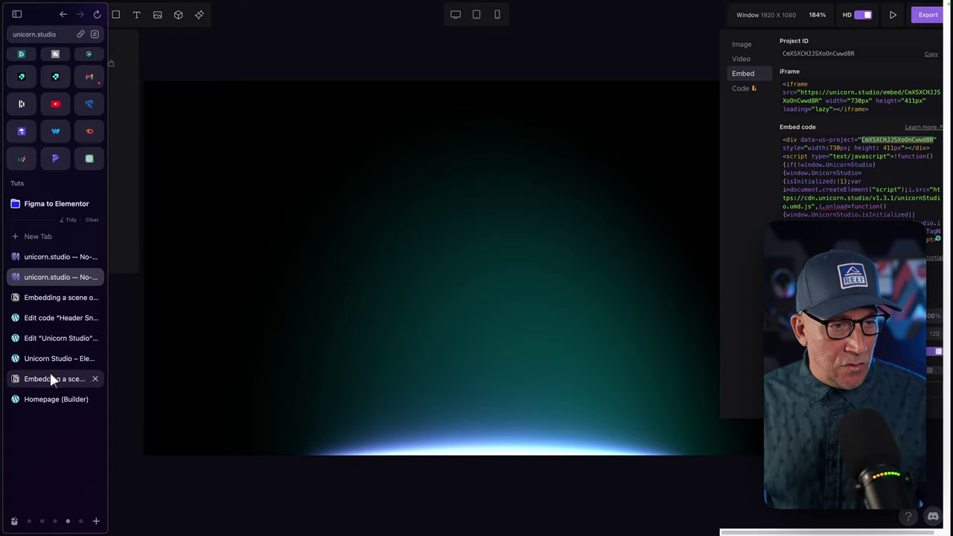
pyautogui.click(51, 399)
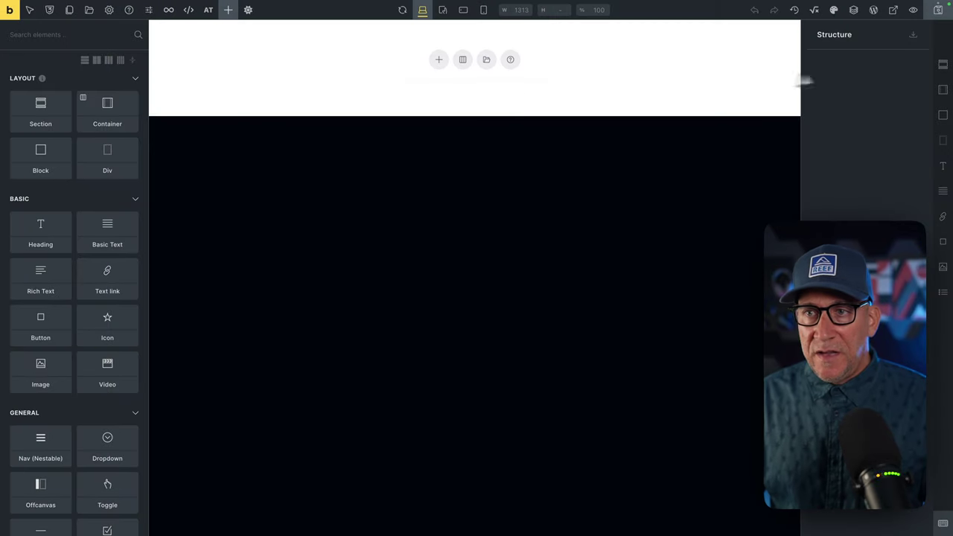
pyautogui.click(942, 64)
pyautogui.click(845, 66)
# Set the section's minimum height to 800px under Style > Layout.
pyautogui.click(111, 91)
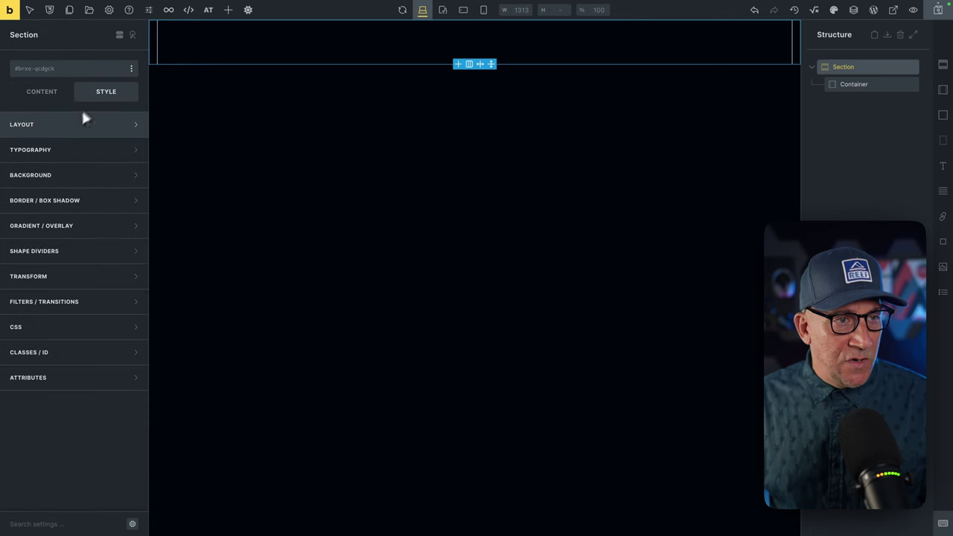
pyautogui.click(71, 122)
pyautogui.scroll(-3, 80, 401)
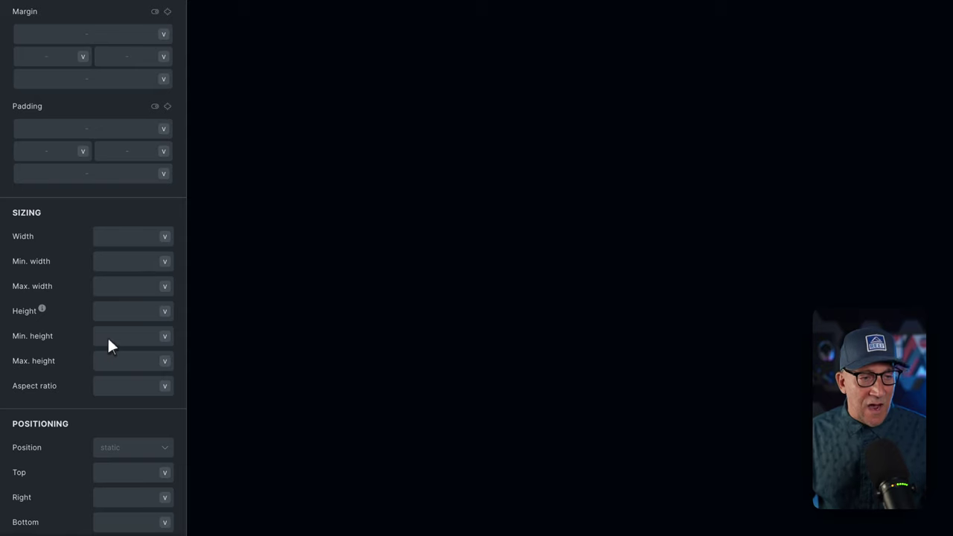
pyautogui.write('800px')
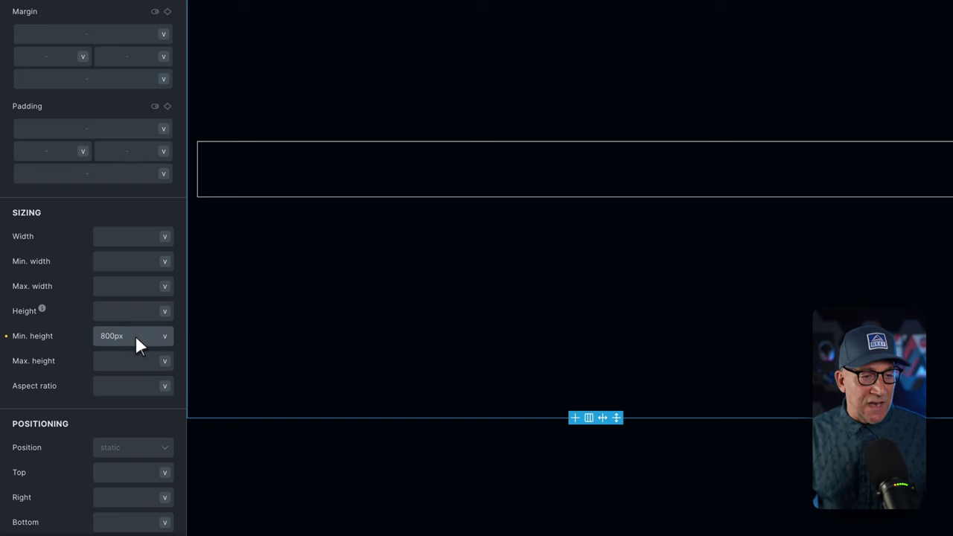
pyautogui.moveTo(135, 336); pyautogui.dragTo(103, 337)
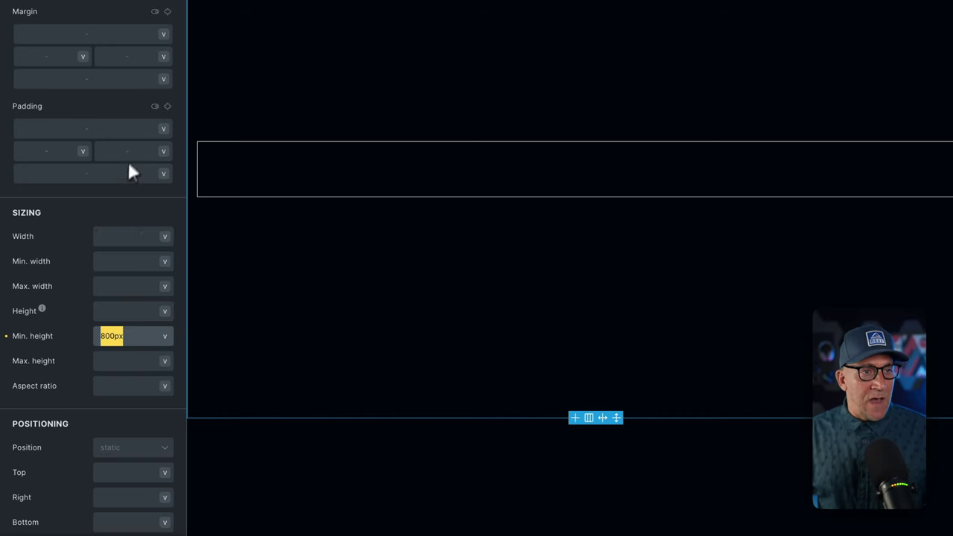
# Add a custom attribute to the section with the project ID pasted as its value.
pyautogui.scroll(-10, 76, 276)
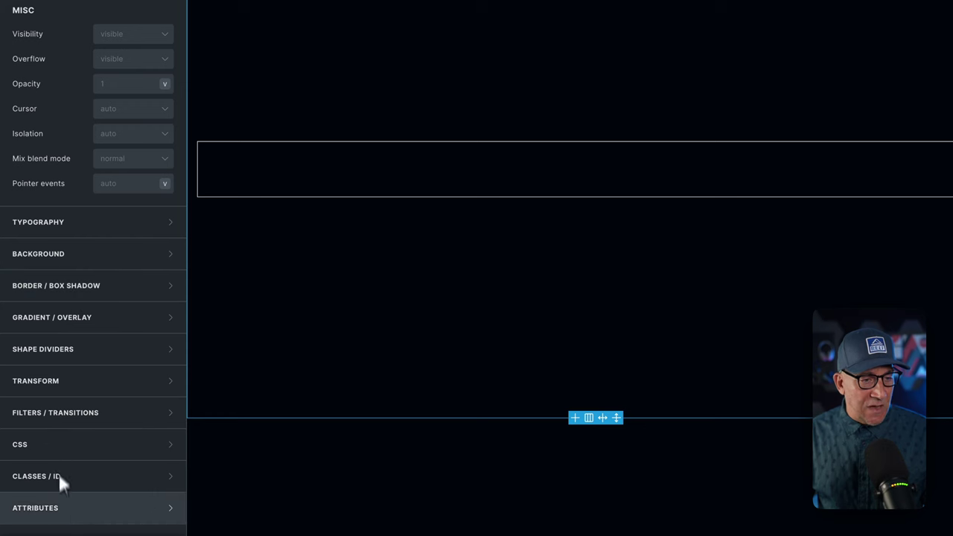
pyautogui.click(66, 506)
pyautogui.click(80, 433)
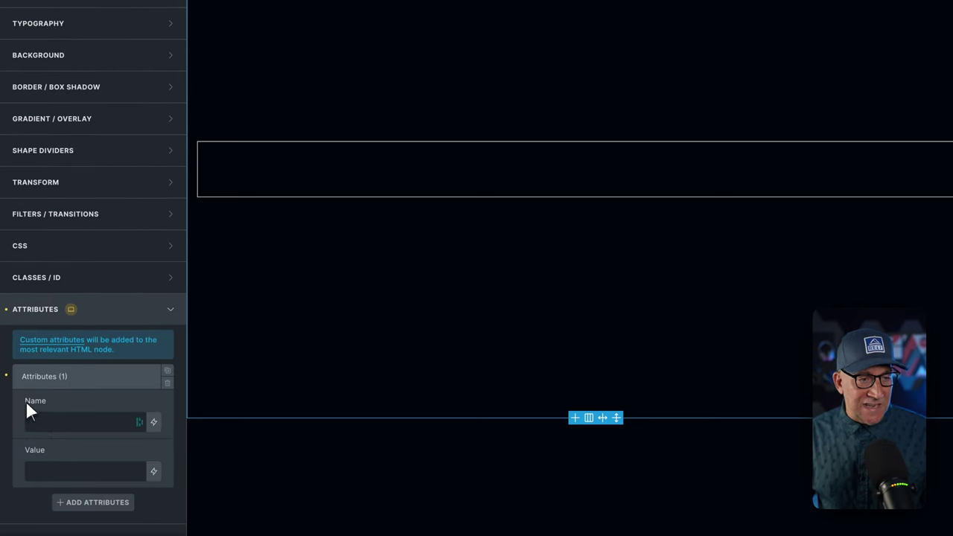
pyautogui.click(42, 469)
pyautogui.write('CmXSXCHJJSXoOnCwwd8R')
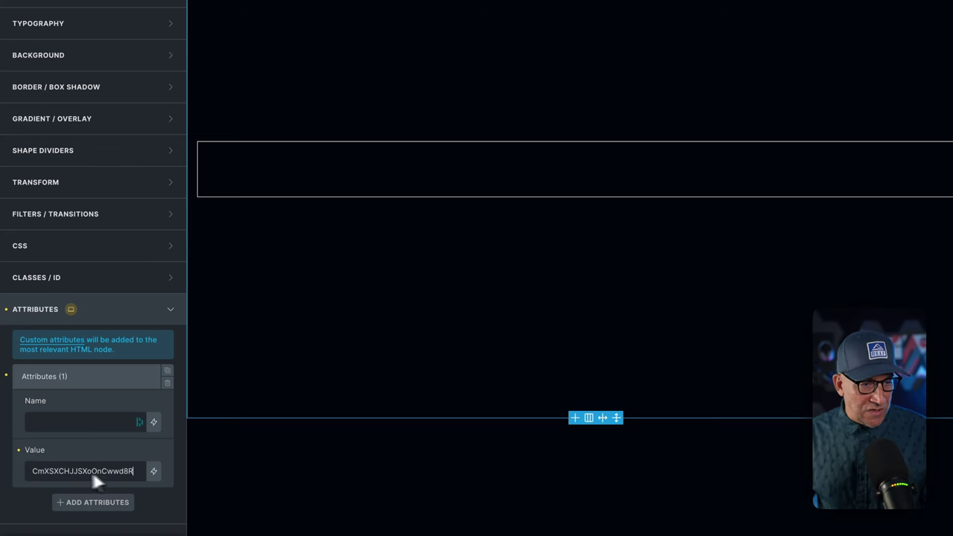
# Copy data-us-project from the Unicorn Studio embed code into the attribute's Name field.
pyautogui.moveTo(3, 459)
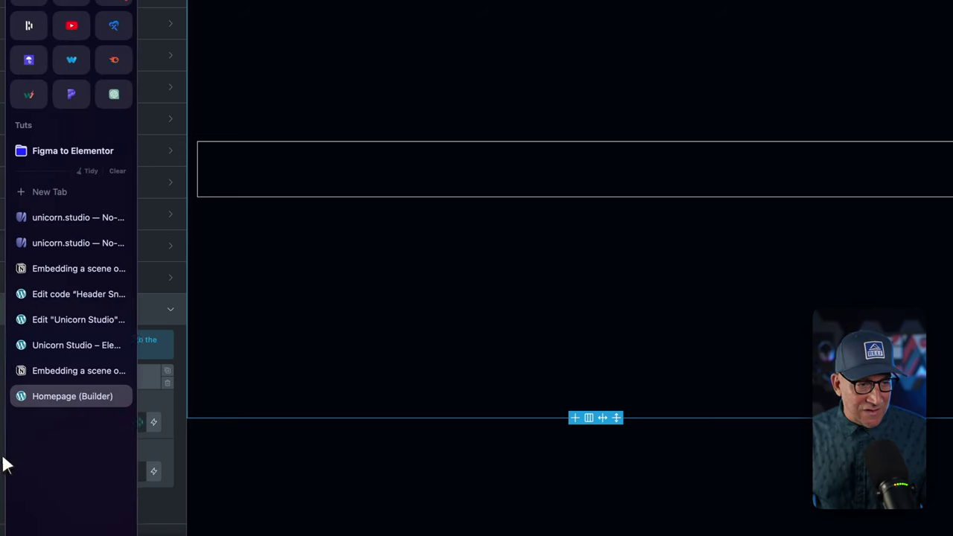
pyautogui.click(55, 243)
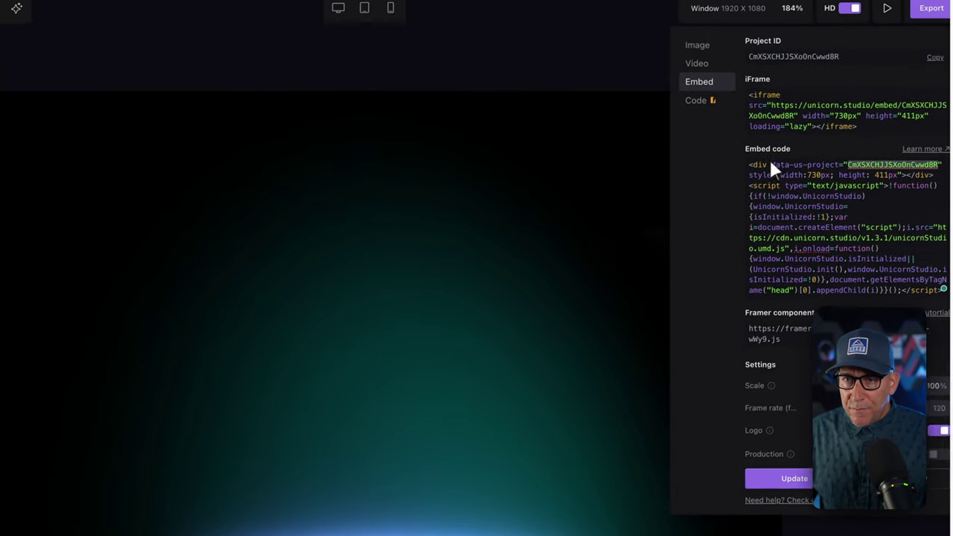
pyautogui.moveTo(765, 169); pyautogui.dragTo(831, 167)
pyautogui.hotkey('ctrl', 'c')
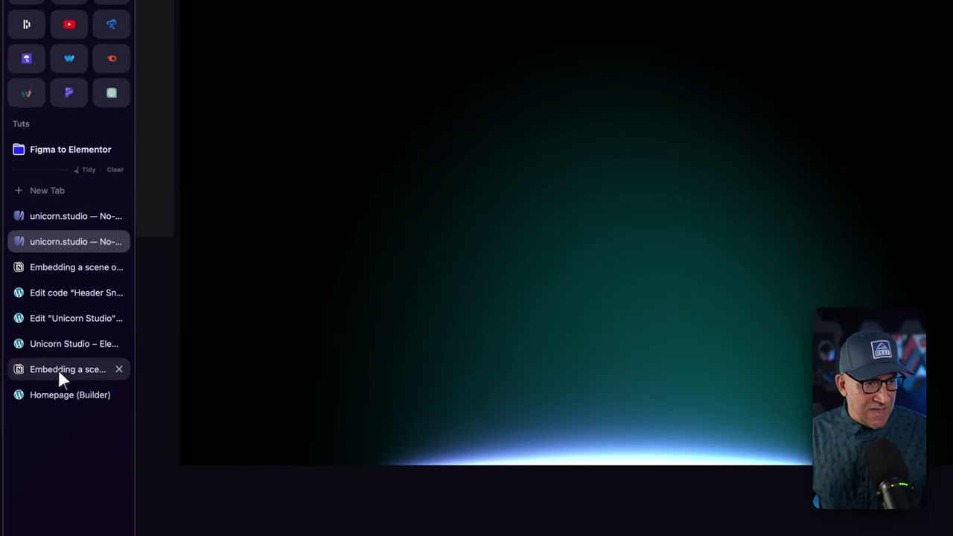
pyautogui.click(74, 393)
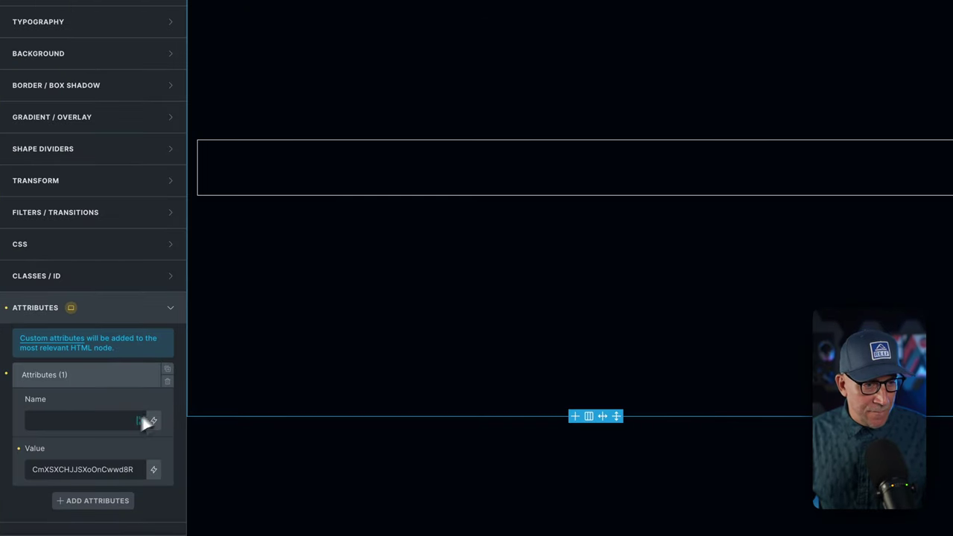
pyautogui.click(66, 422)
pyautogui.hotkey('ctrl', 'v')
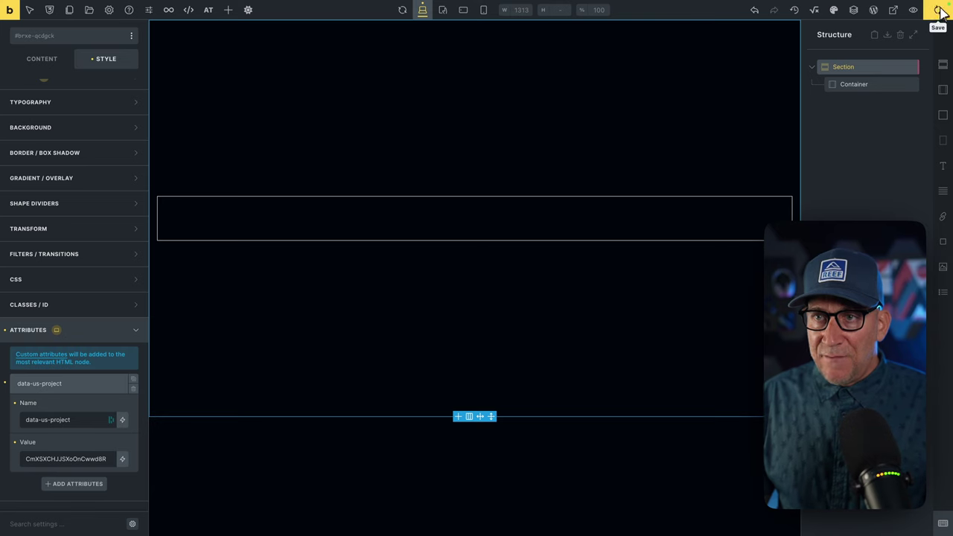
# Save the Bricks page, view it on the frontend, then return to Unicorn Studio.
pyautogui.click(939, 13)
pyautogui.click(912, 9)
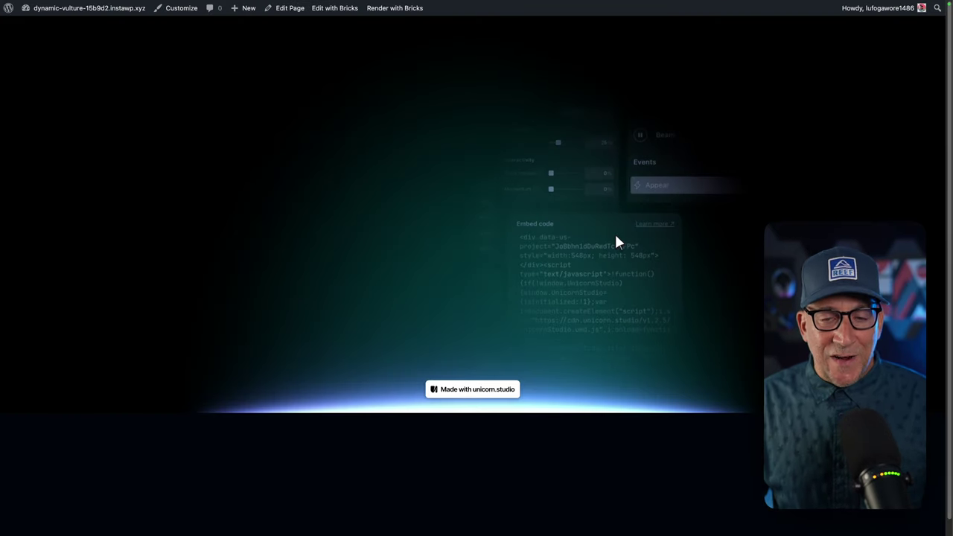
pyautogui.press('super+s')
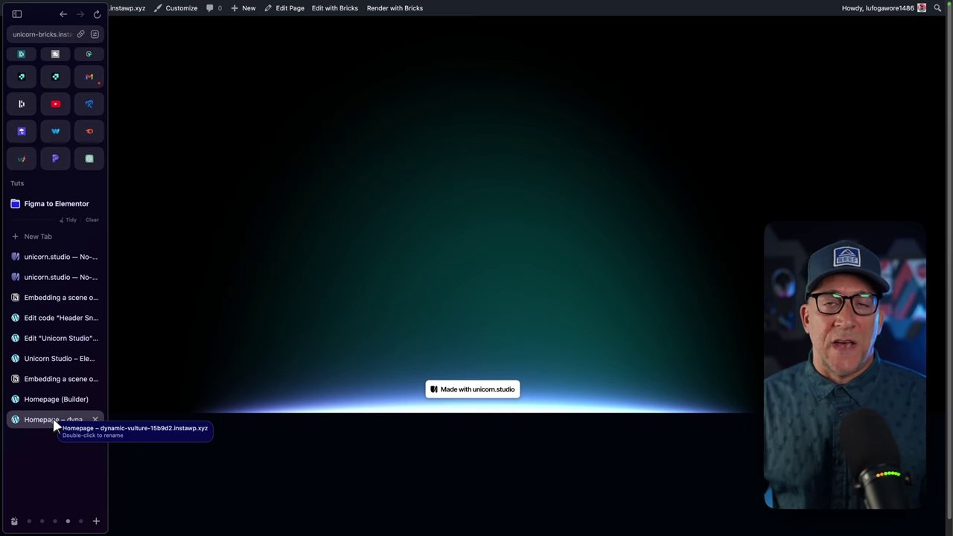
pyautogui.click(32, 274)
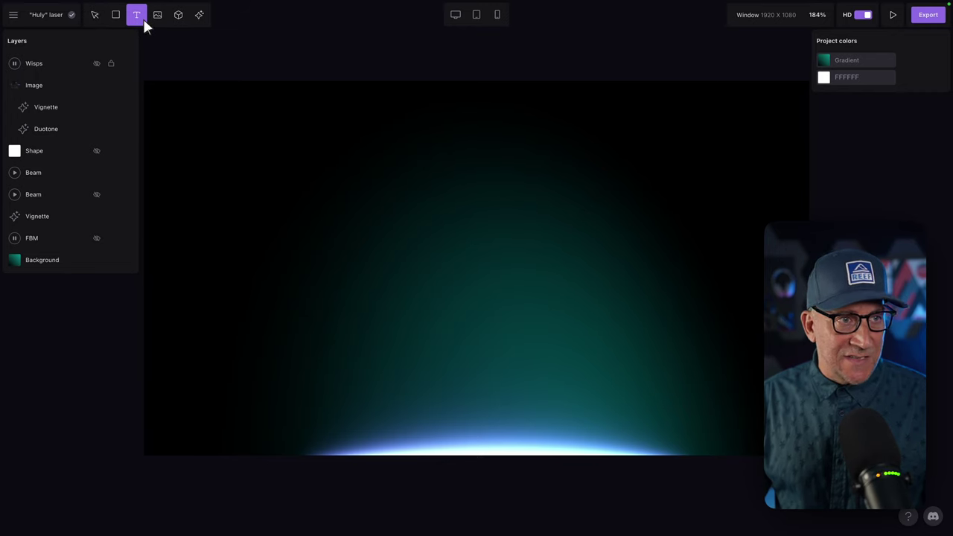
# Add a 'Here is the header' text layer to the laser scene.
pyautogui.click(370, 209)
pyautogui.write('Here is the header')
pyautogui.click(504, 274)
# Make the header text white and view it in the Embed live preview.
pyautogui.click(552, 223)
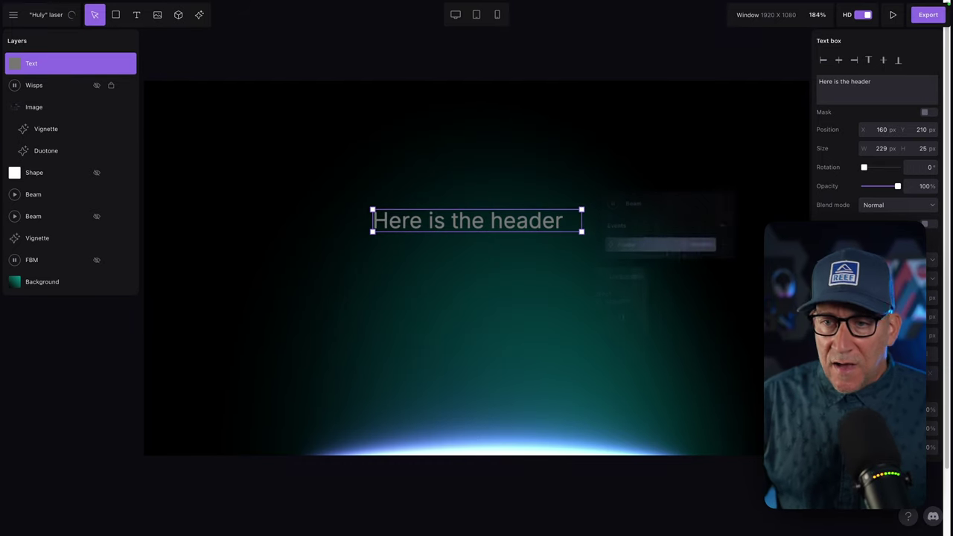
pyautogui.click(923, 223)
pyautogui.click(663, 306)
pyautogui.click(926, 15)
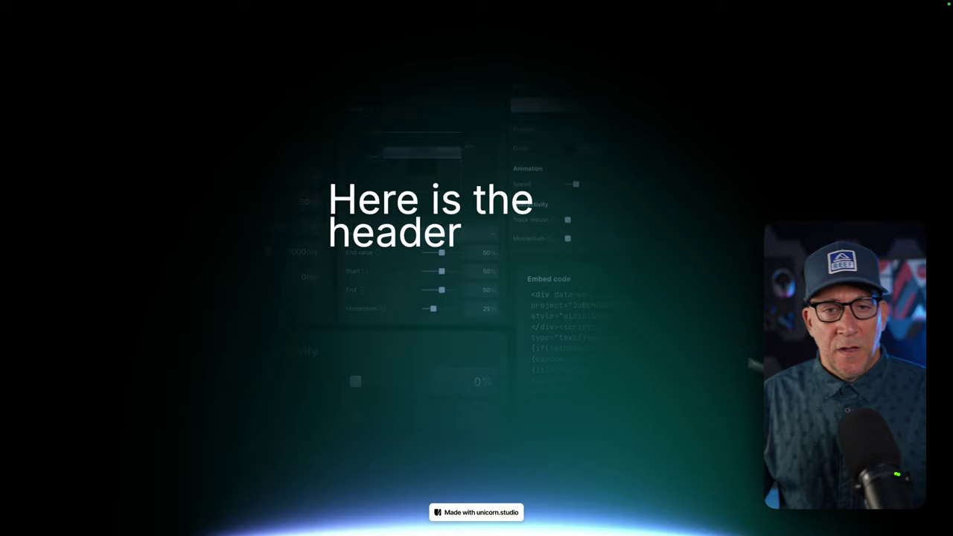
pyautogui.moveTo(465, 242); pyautogui.dragTo(331, 192)
pyautogui.rightClick(358, 199)
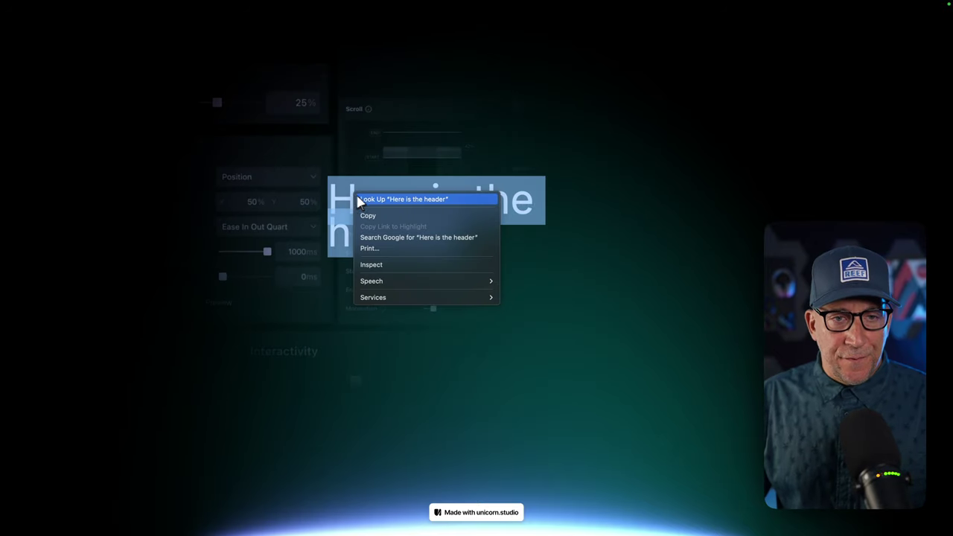
pyautogui.click(383, 265)
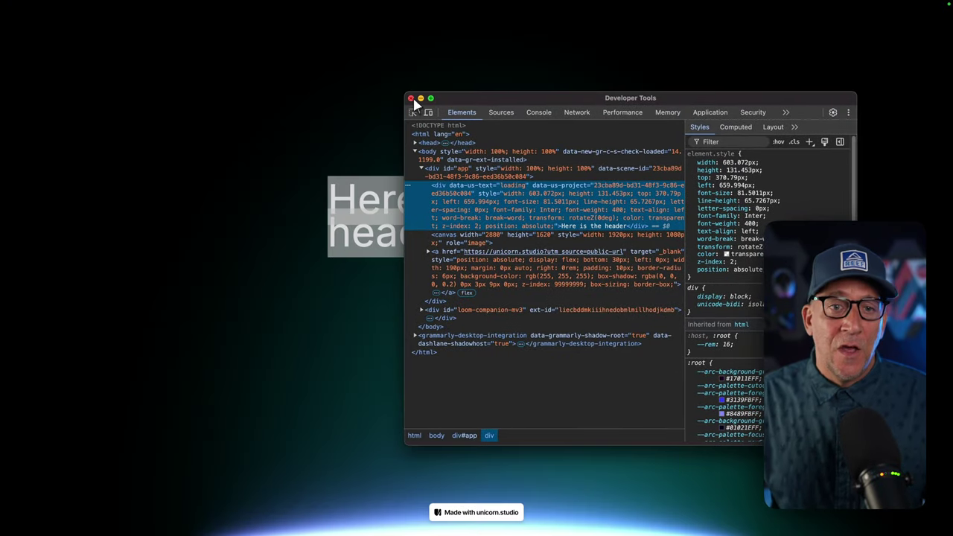
pyautogui.click(410, 99)
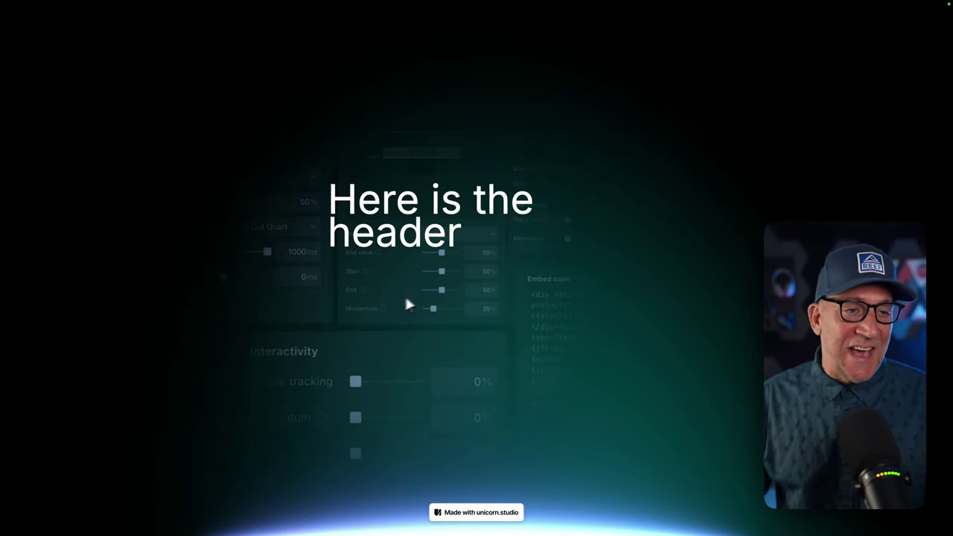
# Add a Mouse trail effect to the header text layer and reduce its scale to 11%.
pyautogui.moveTo(3, 290)
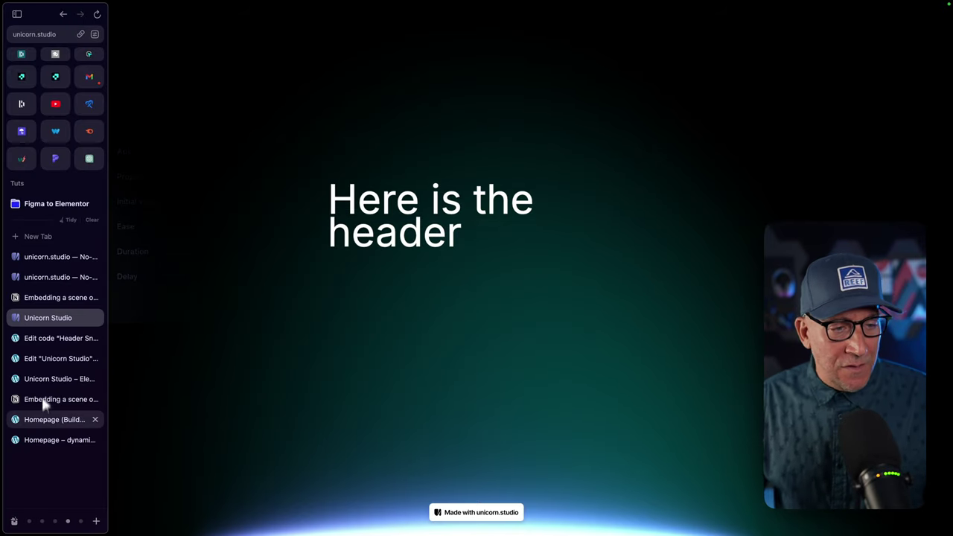
pyautogui.click(47, 276)
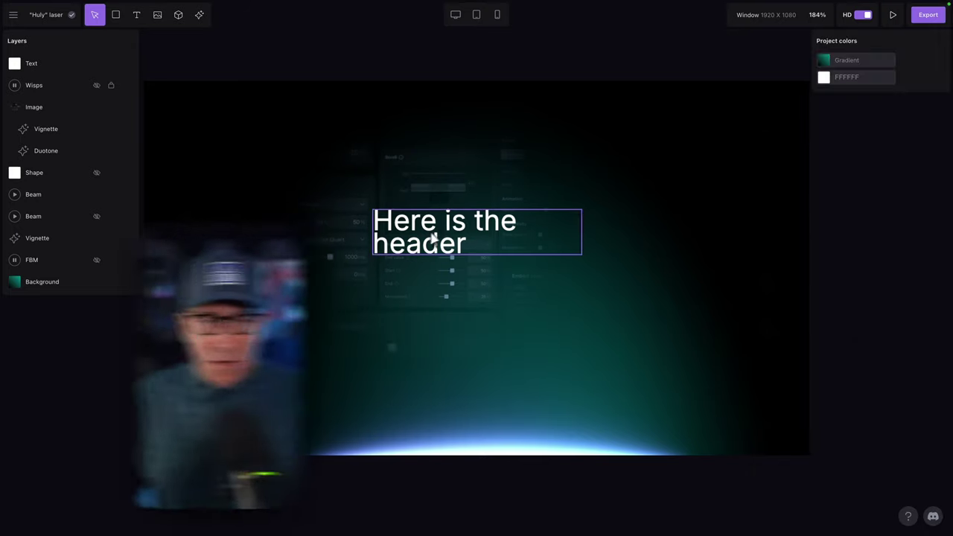
pyautogui.click(417, 231)
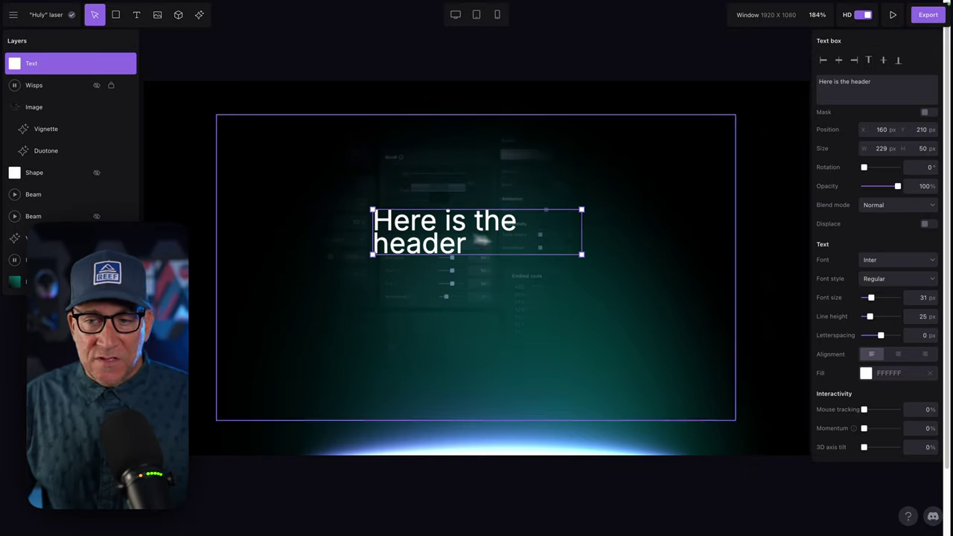
pyautogui.click(191, 16)
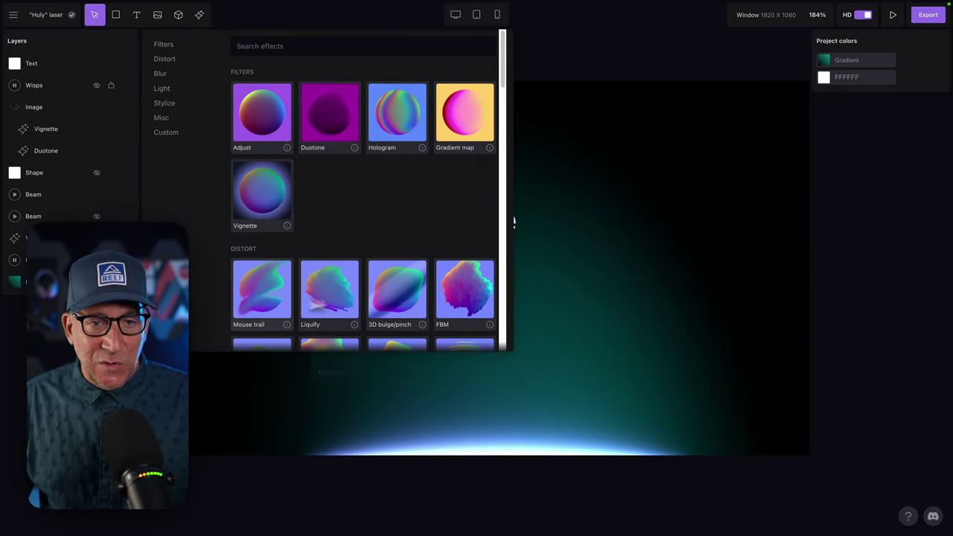
pyautogui.click(268, 290)
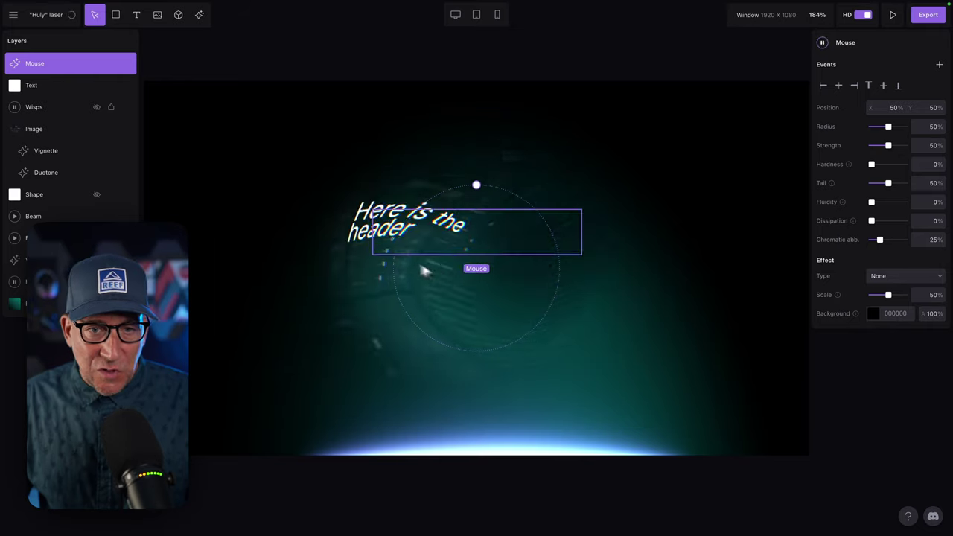
pyautogui.moveTo(887, 295); pyautogui.dragTo(874, 295)
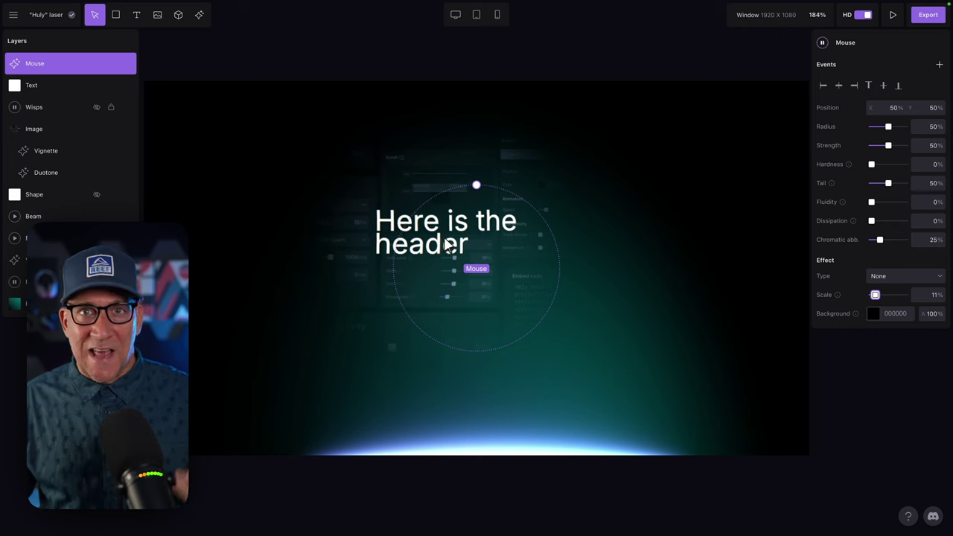
pyautogui.press('Escape')
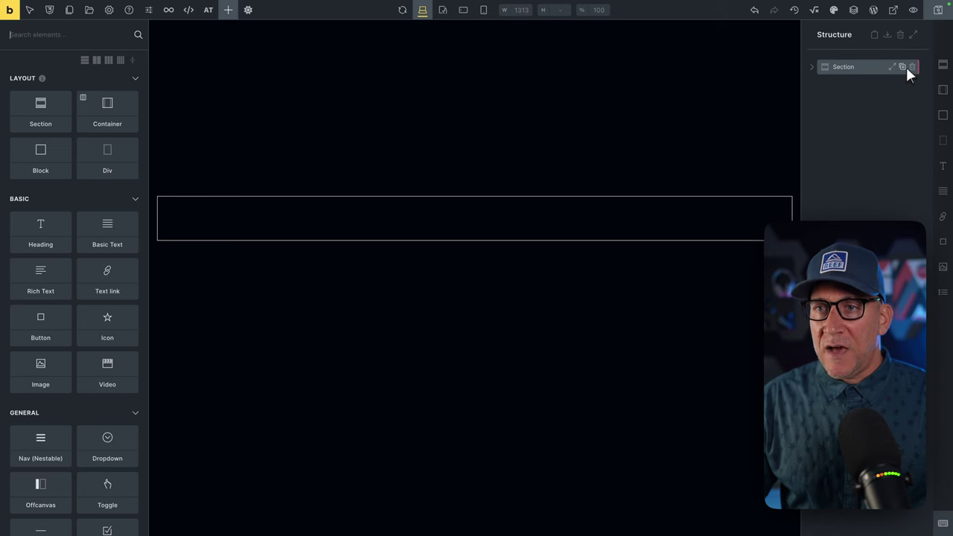
# Duplicate the Bricks section and clear the data-us-project attribute from the top copy.
pyautogui.click(902, 66)
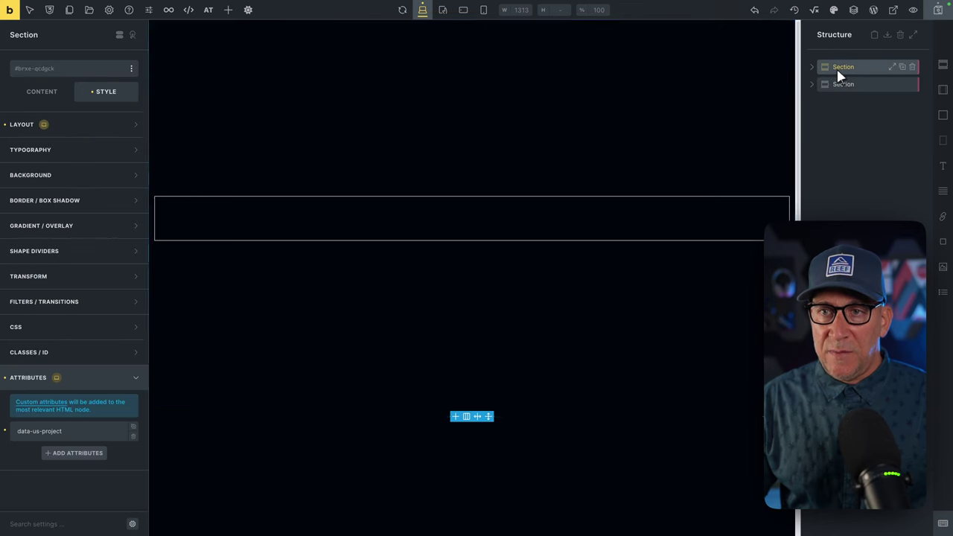
pyautogui.click(5, 378)
pyautogui.click(134, 382)
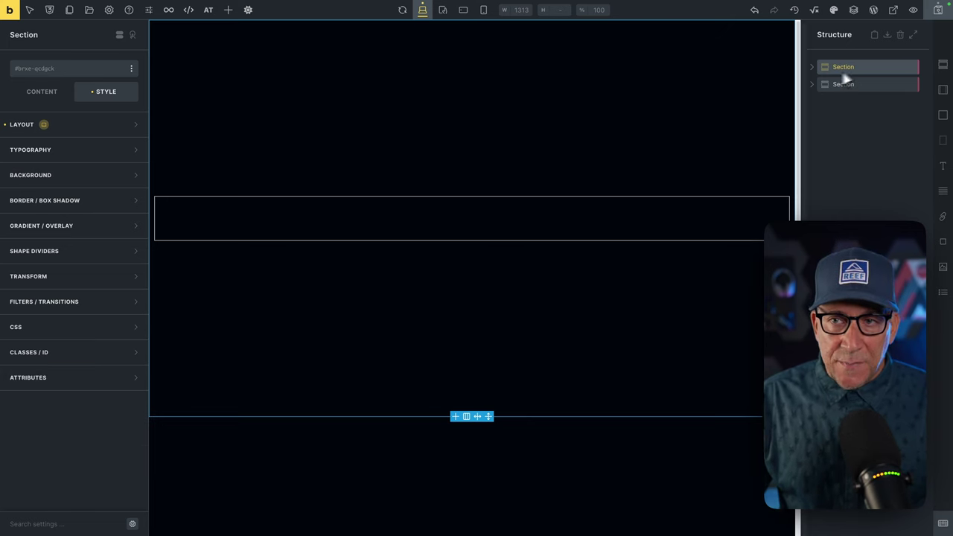
# Add an 'I am a heading' heading inside the first section's Container.
pyautogui.click(71, 124)
pyautogui.scroll(-1, 97, 343)
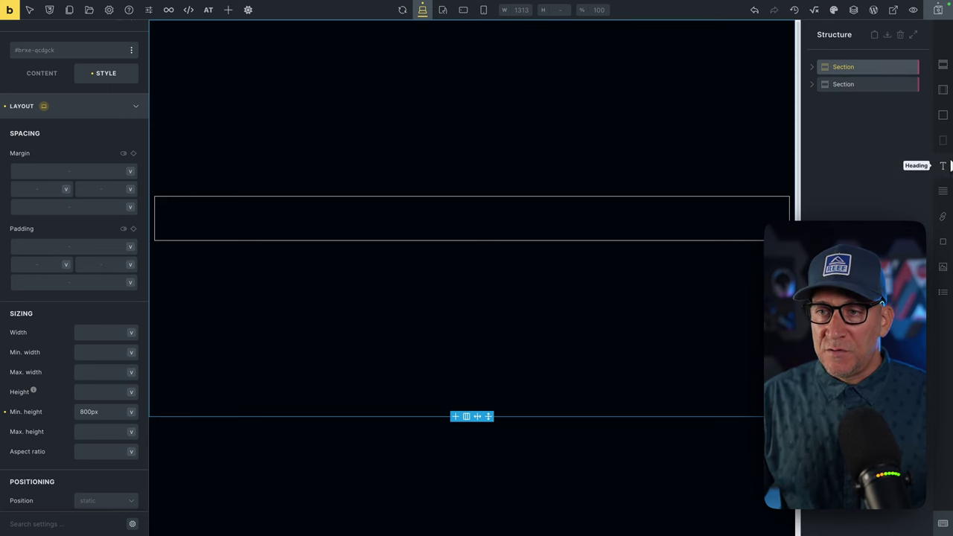
pyautogui.click(811, 66)
pyautogui.click(854, 84)
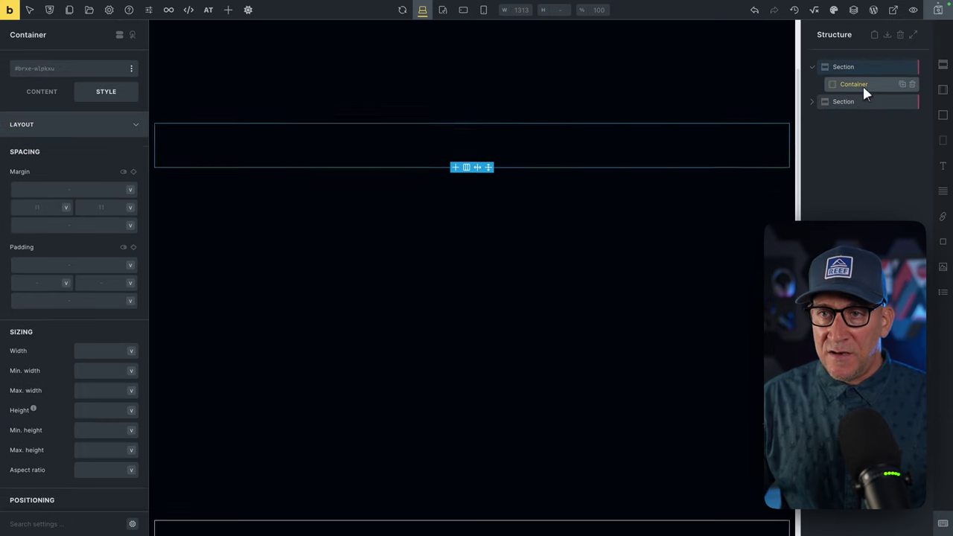
pyautogui.click(942, 165)
# Set the first section's position to absolute and save the page.
pyautogui.scroll(3, 711, 170)
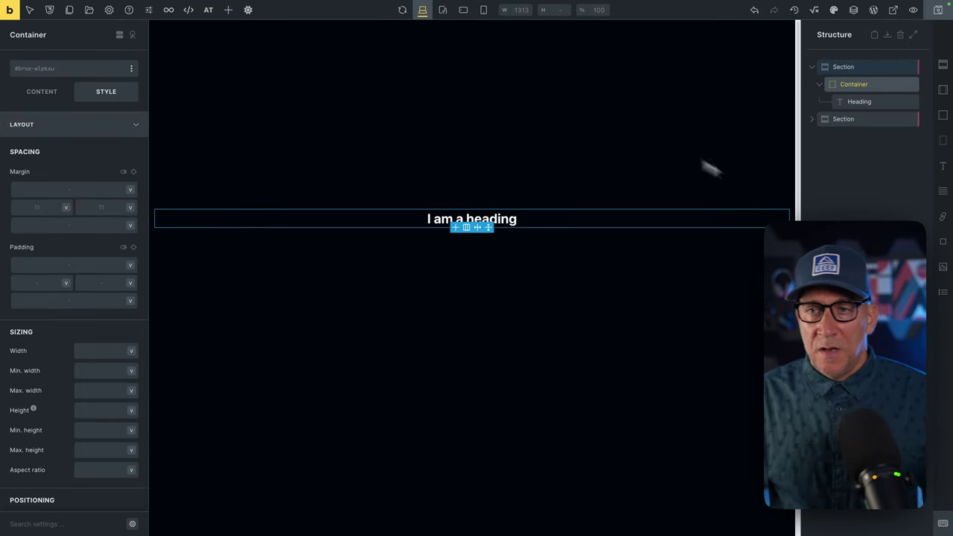
pyautogui.click(850, 66)
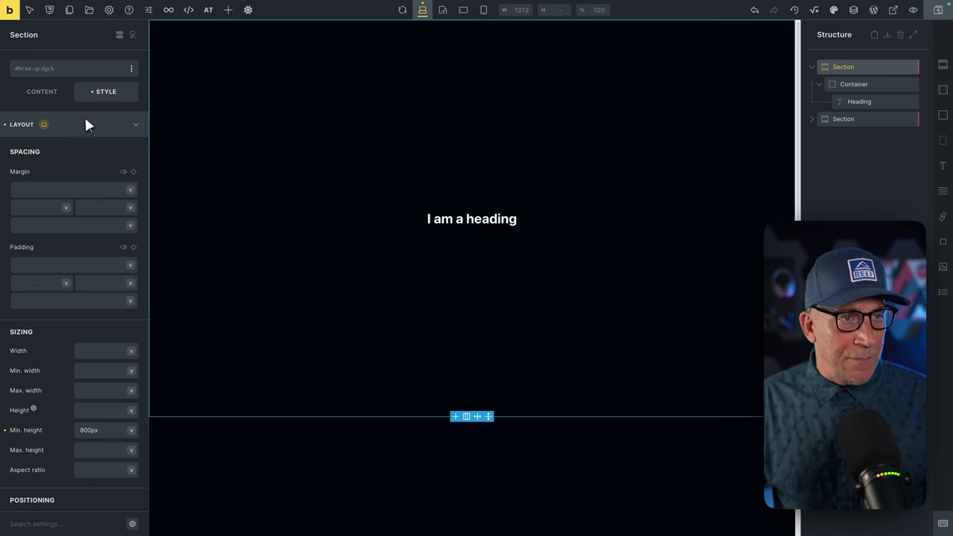
pyautogui.scroll(-5, 68, 371)
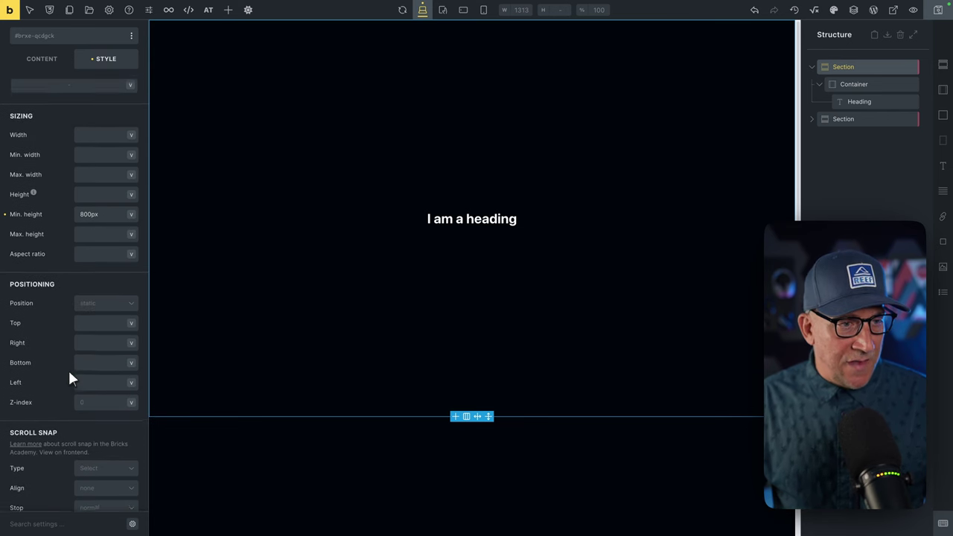
pyautogui.click(125, 280)
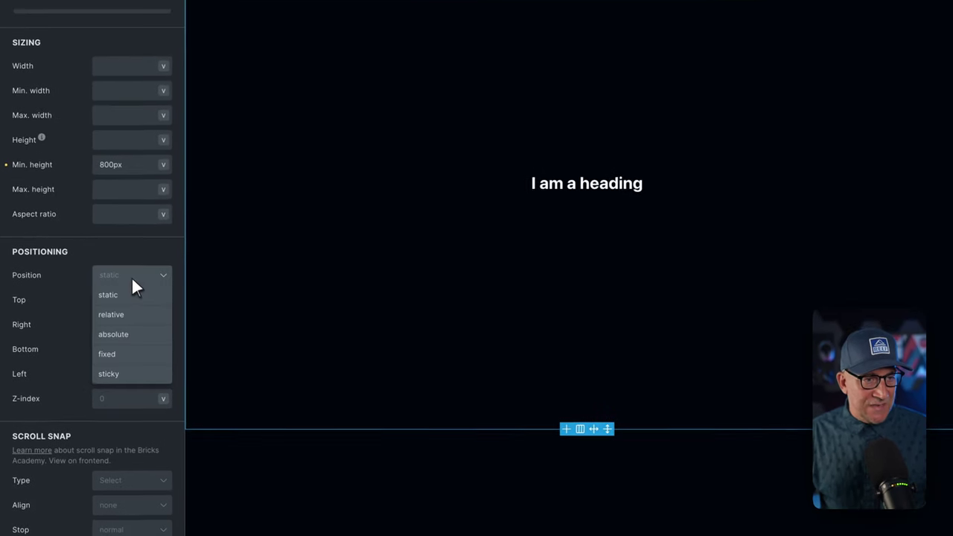
pyautogui.click(125, 334)
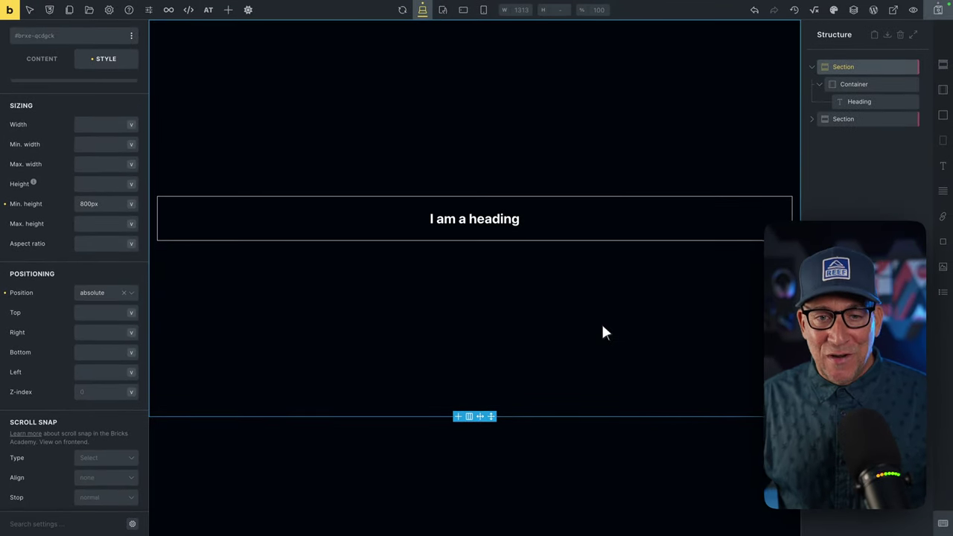
pyautogui.click(937, 10)
# View the saved Bricks page live, then return to the Elementor editor tab.
pyautogui.click(913, 9)
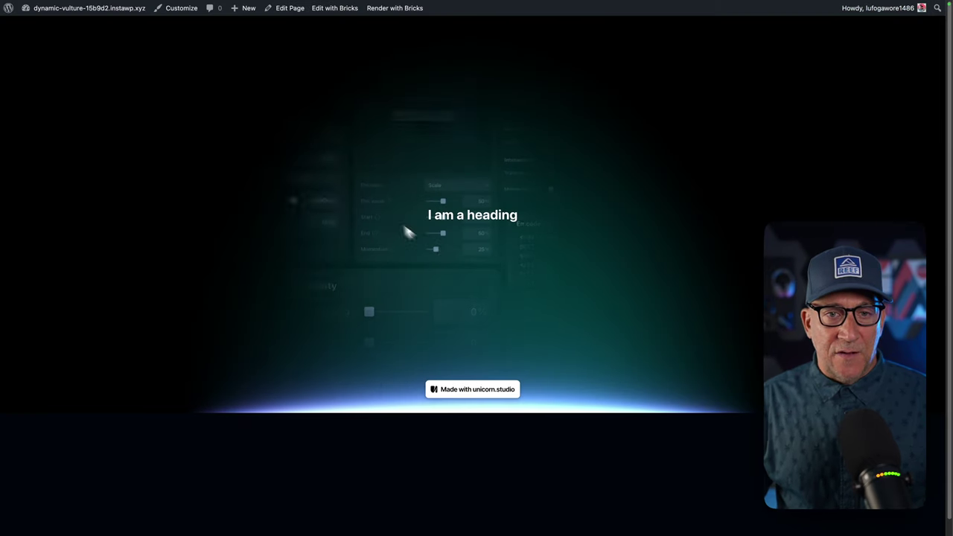
pyautogui.moveTo(8, 298)
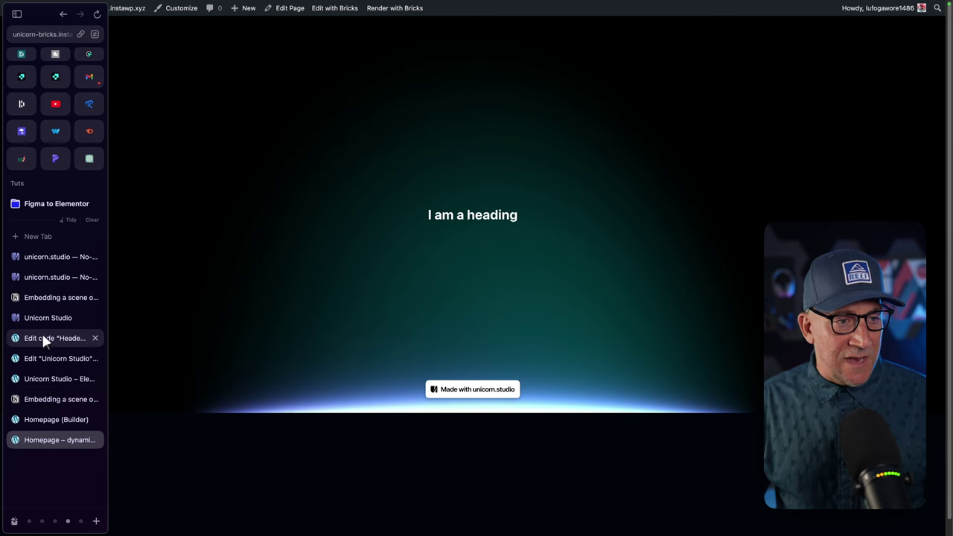
pyautogui.click(42, 358)
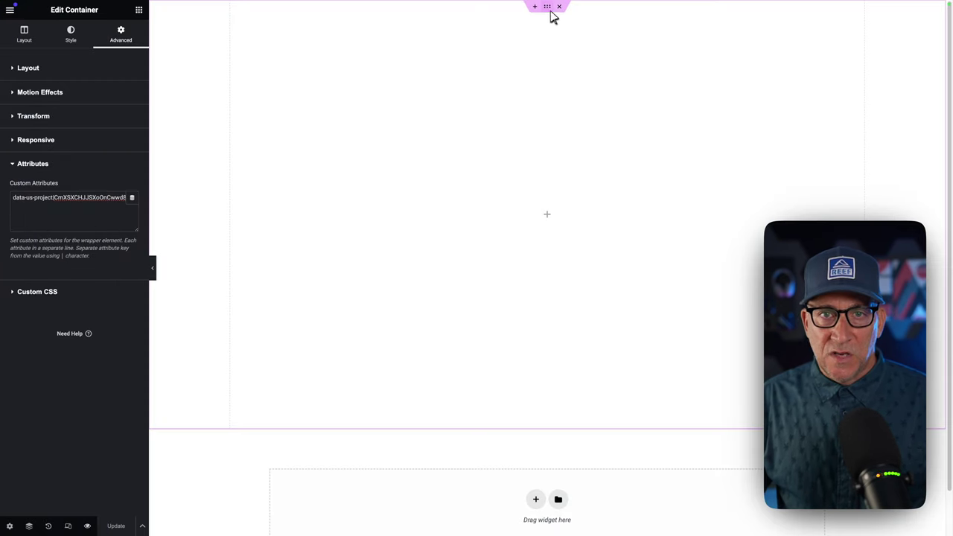
# Duplicate the Unicorn container in Elementor.
pyautogui.rightClick(548, 8)
pyautogui.click(570, 36)
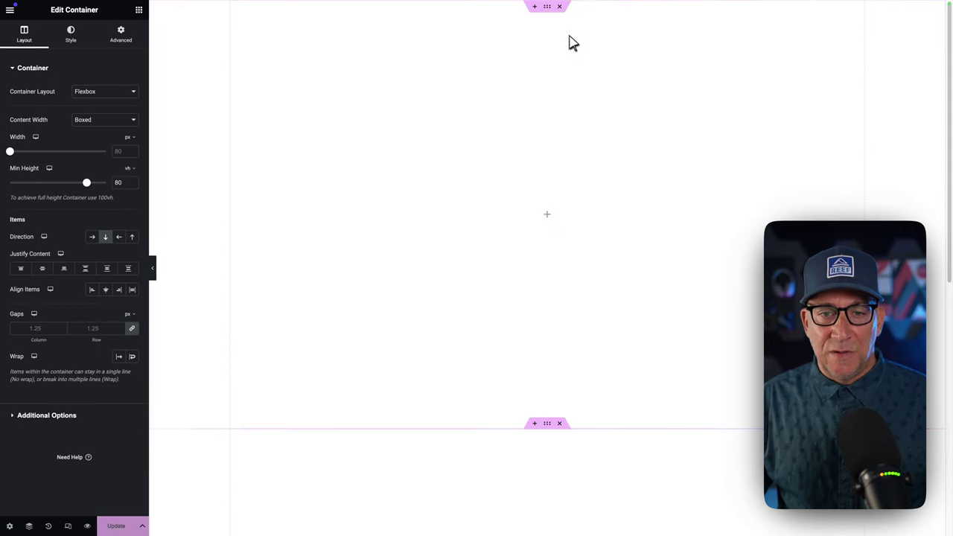
pyautogui.scroll(-2, 521, 261)
pyautogui.scroll(2, 521, 260)
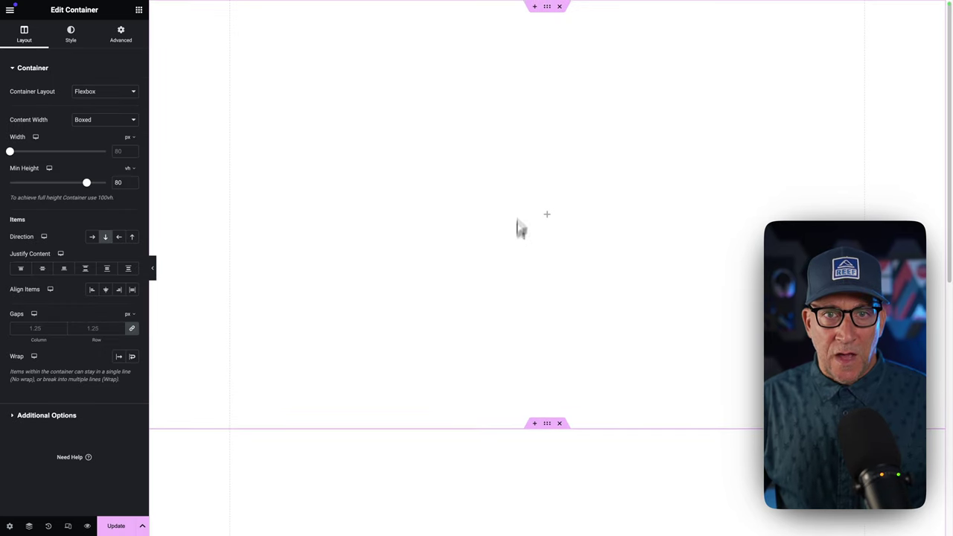
# Delete the data-us-project custom attribute from the top container copy.
pyautogui.click(549, 9)
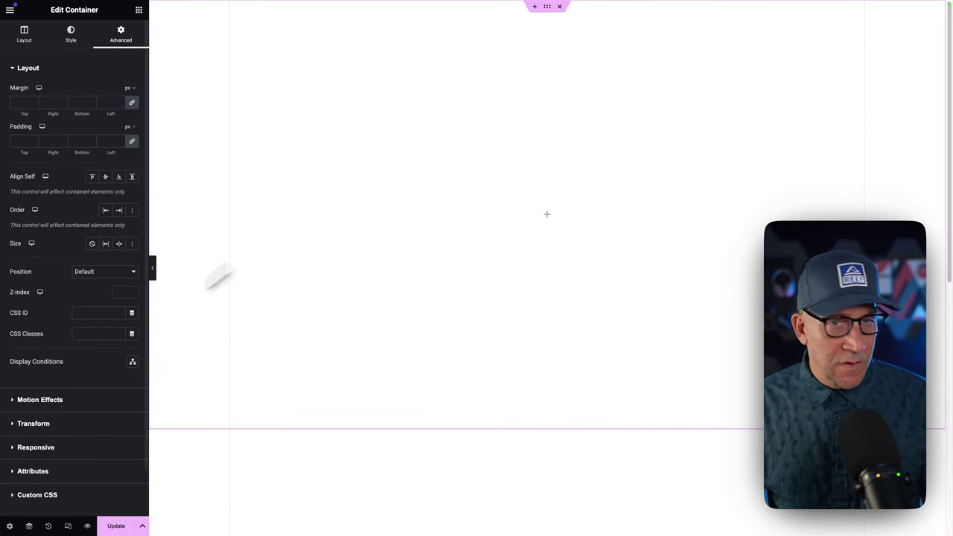
pyautogui.scroll(5, 581, 308)
pyautogui.scroll(-2, 565, 229)
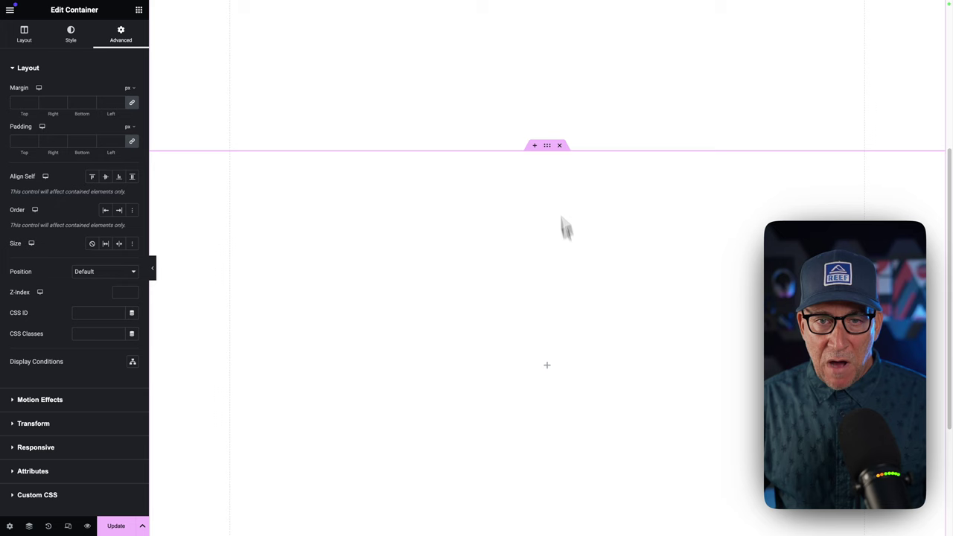
pyautogui.click(546, 147)
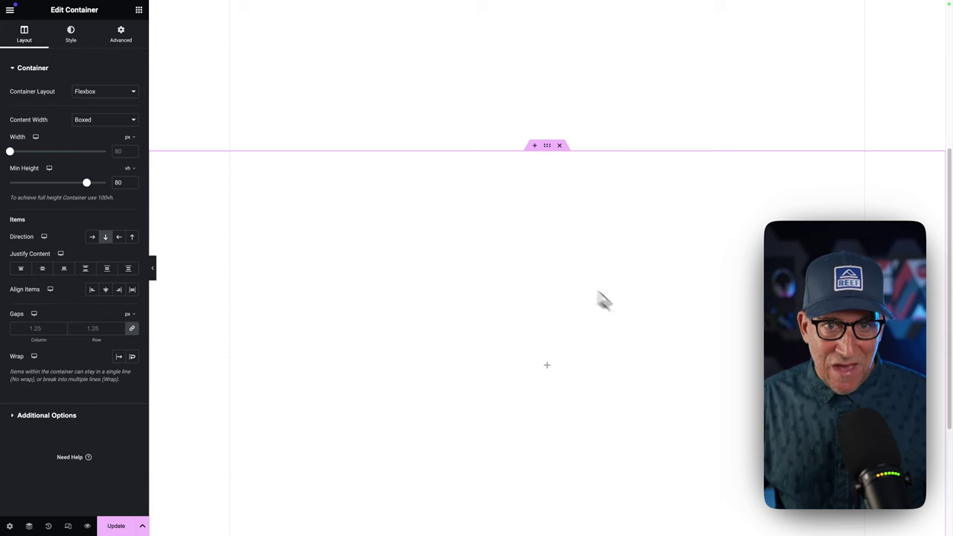
pyautogui.scroll(-2, 560, 201)
pyautogui.click(547, 8)
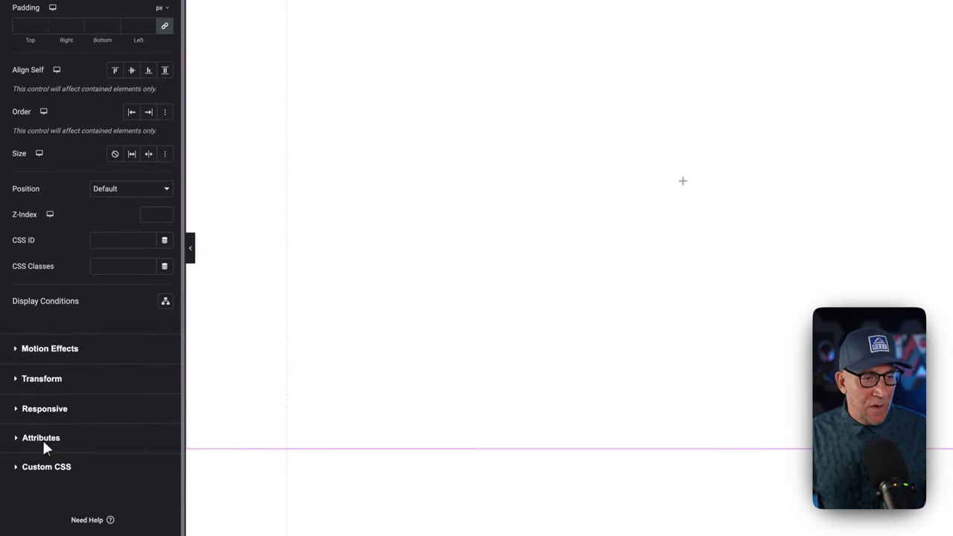
pyautogui.click(42, 440)
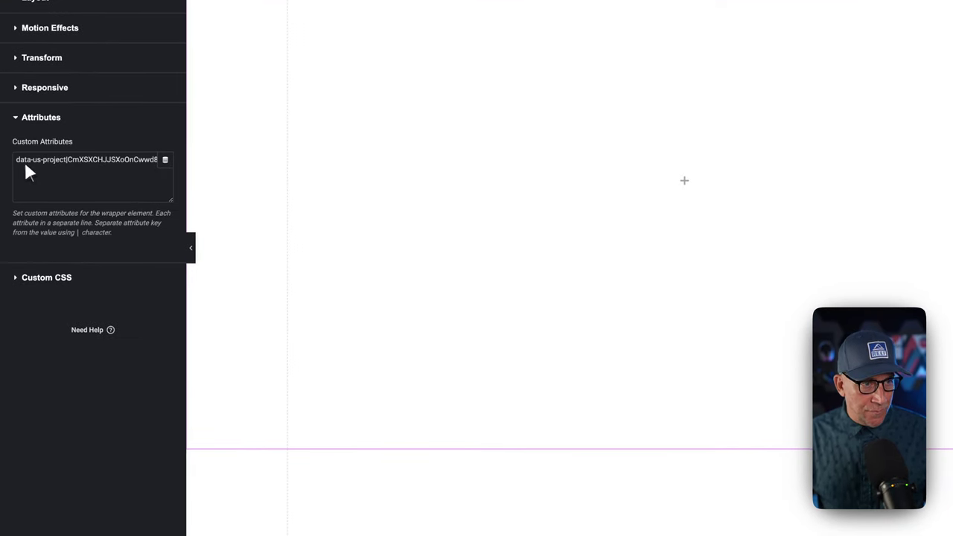
pyautogui.moveTo(16, 161); pyautogui.dragTo(183, 181)
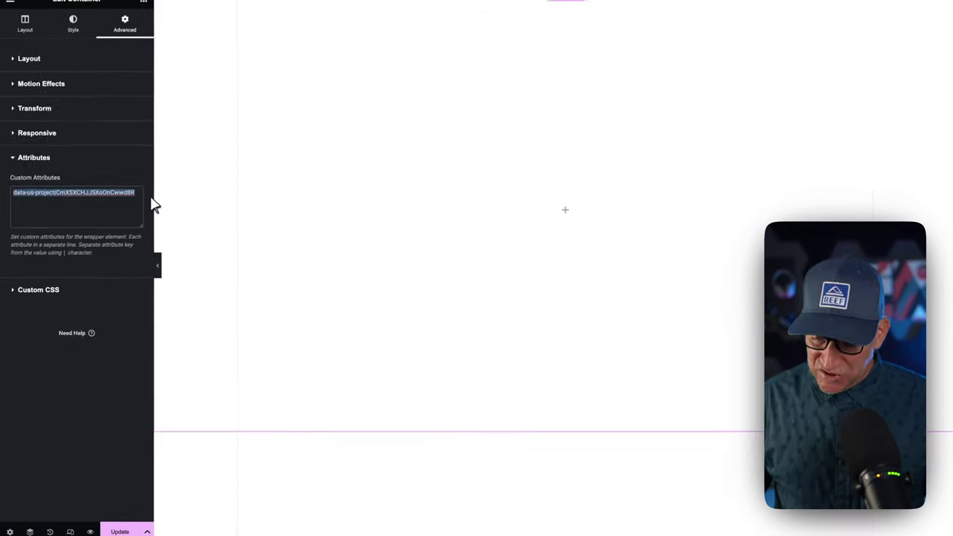
pyautogui.hotkey('ctrl', 'x')
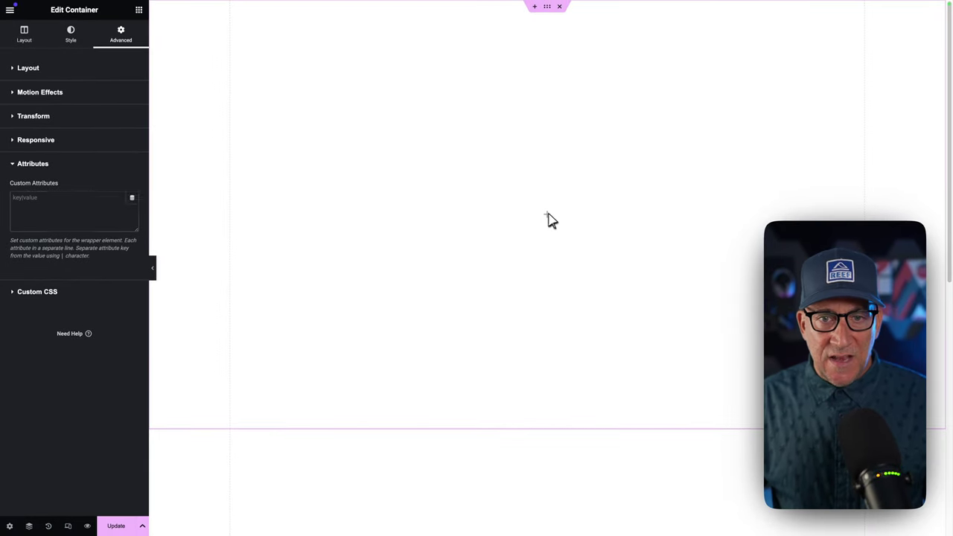
# Add a heading to the top container and centre it vertically and horizontally.
pyautogui.click(40, 229)
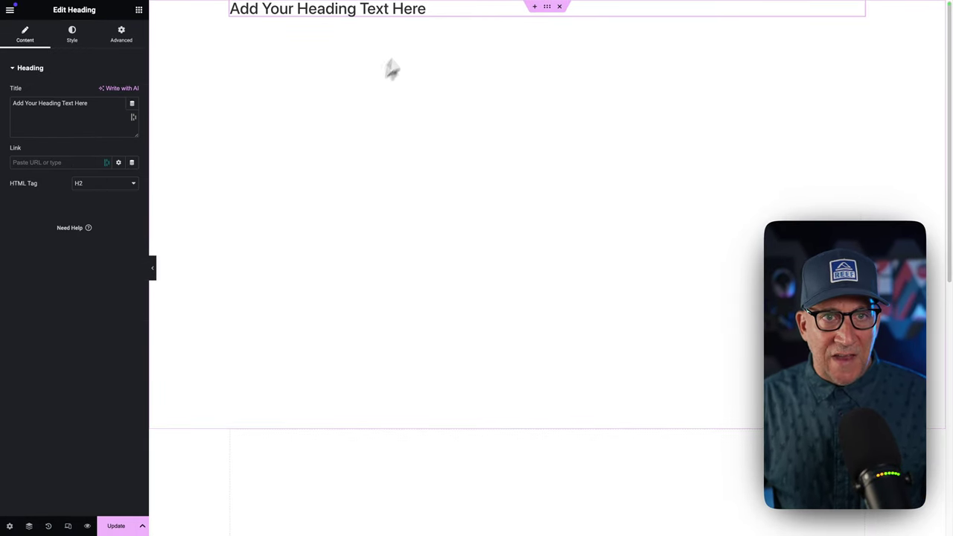
pyautogui.click(551, 10)
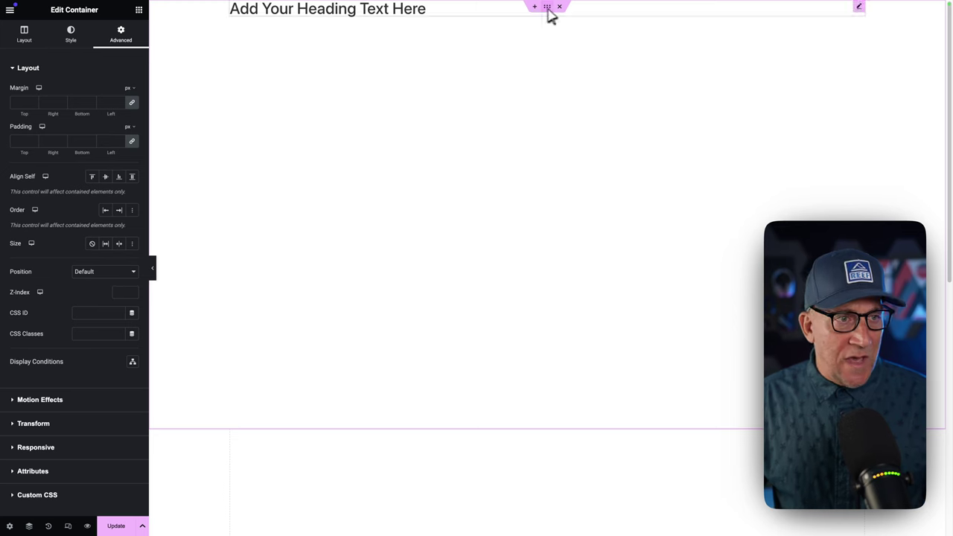
pyautogui.click(25, 35)
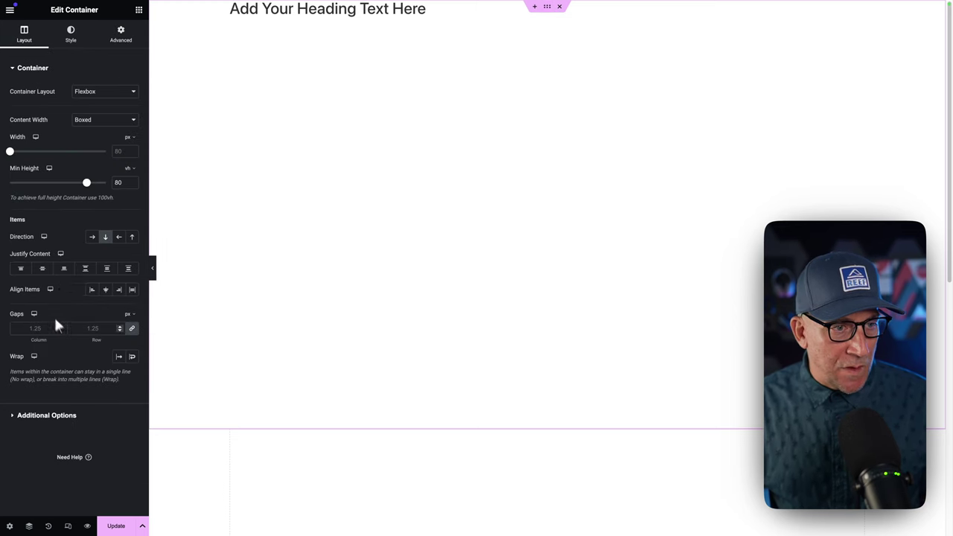
pyautogui.click(43, 268)
pyautogui.click(105, 288)
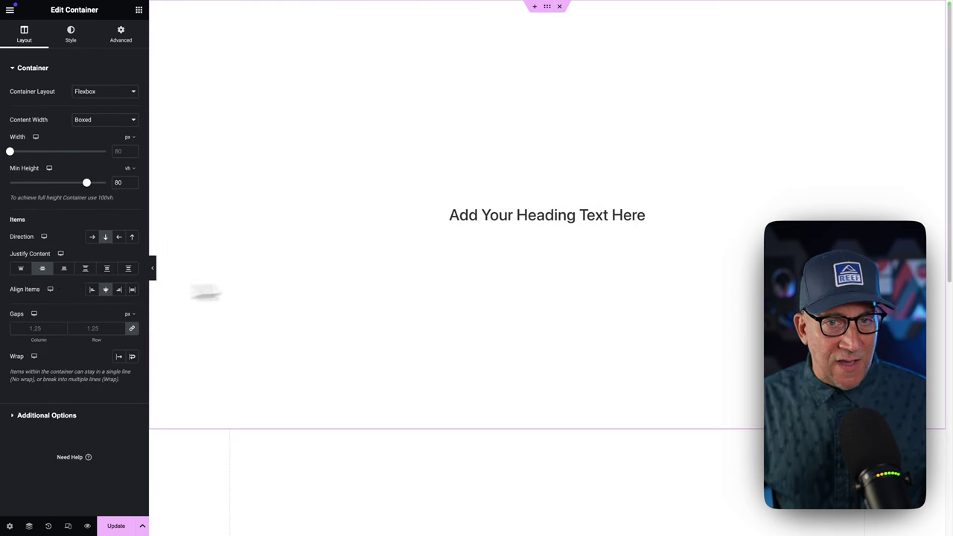
# Change the heading text to 'Here goes my content' in Primary White.
pyautogui.click(536, 223)
pyautogui.moveTo(91, 103); pyautogui.dragTo(22, 95)
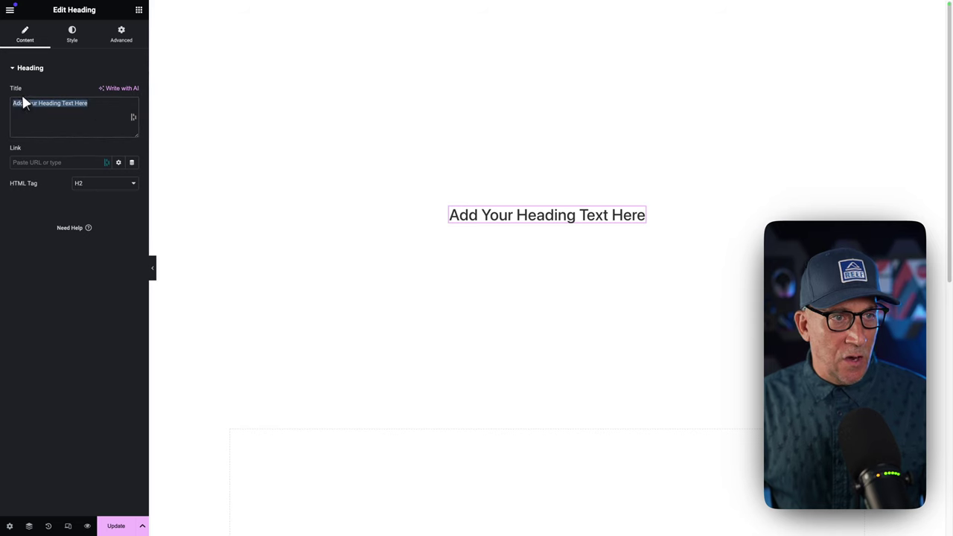
pyautogui.write('Here goes my content')
pyautogui.click(72, 34)
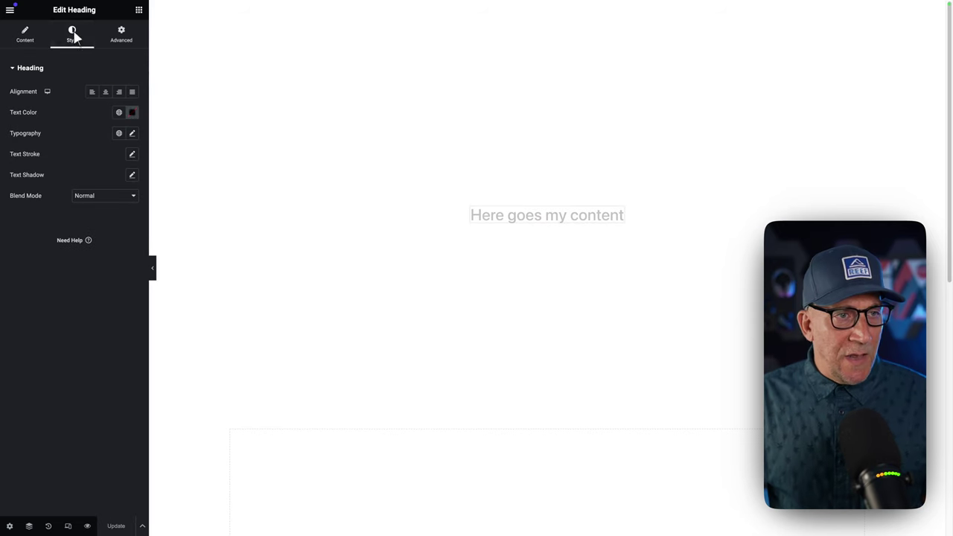
pyautogui.click(119, 113)
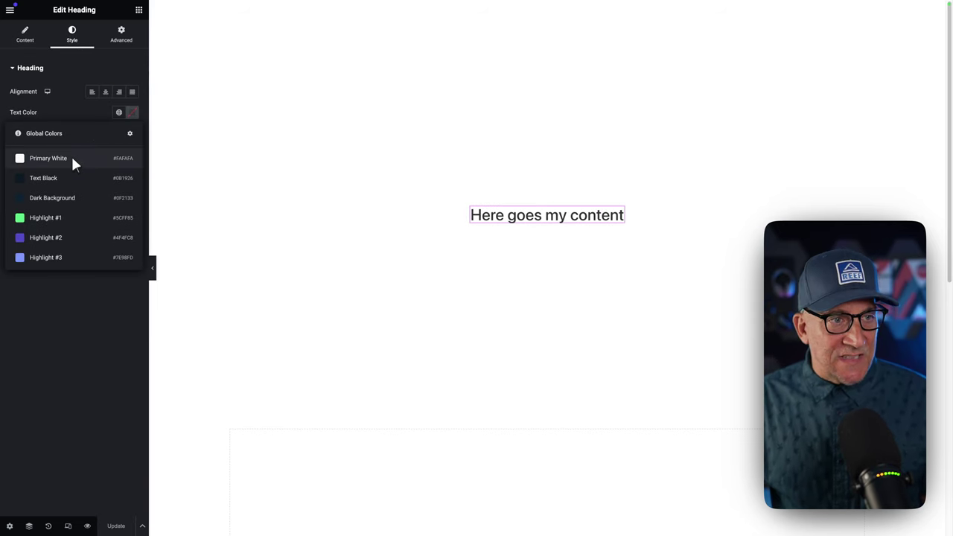
pyautogui.click(71, 159)
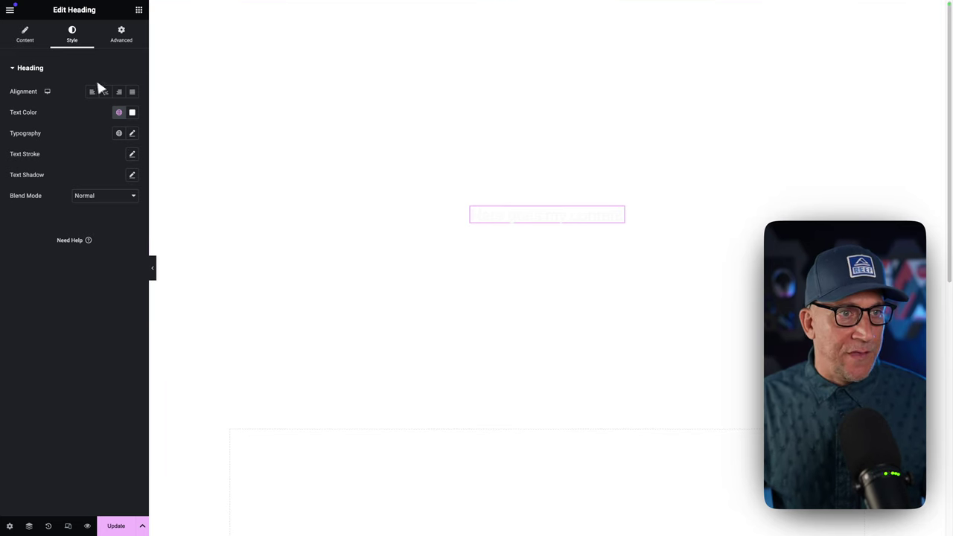
# Make the heading's container absolutely positioned, update the page, and preview it.
pyautogui.click(549, 12)
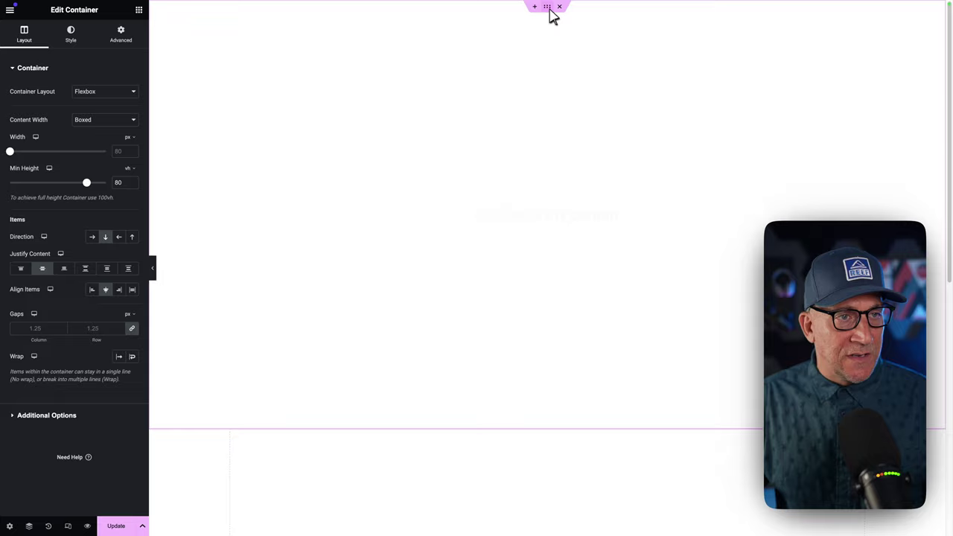
pyautogui.click(122, 33)
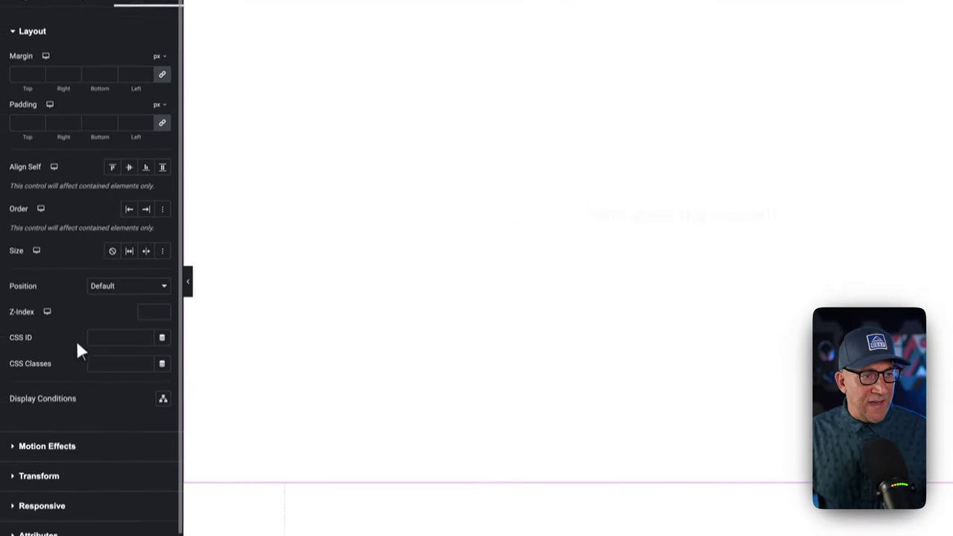
pyautogui.scroll(-2, 77, 344)
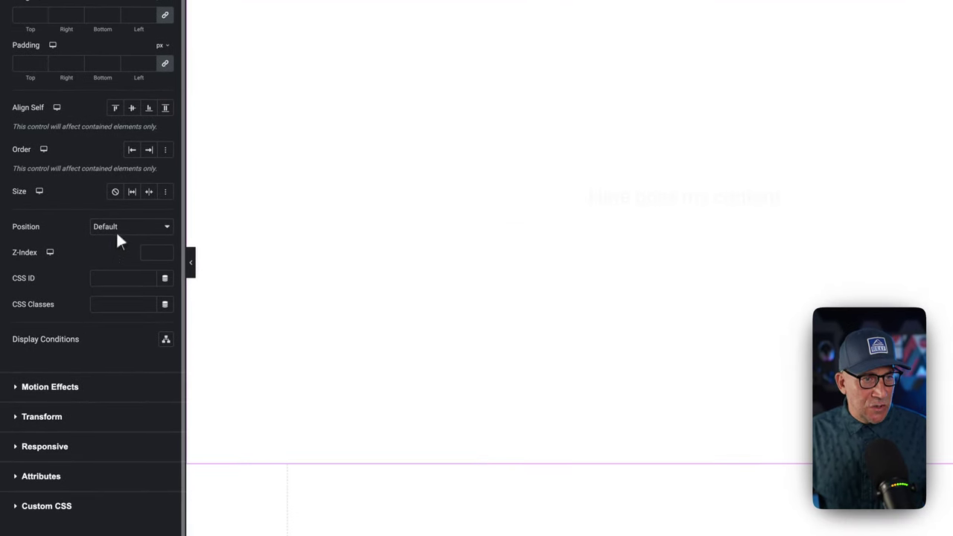
pyautogui.click(118, 227)
pyautogui.click(119, 238)
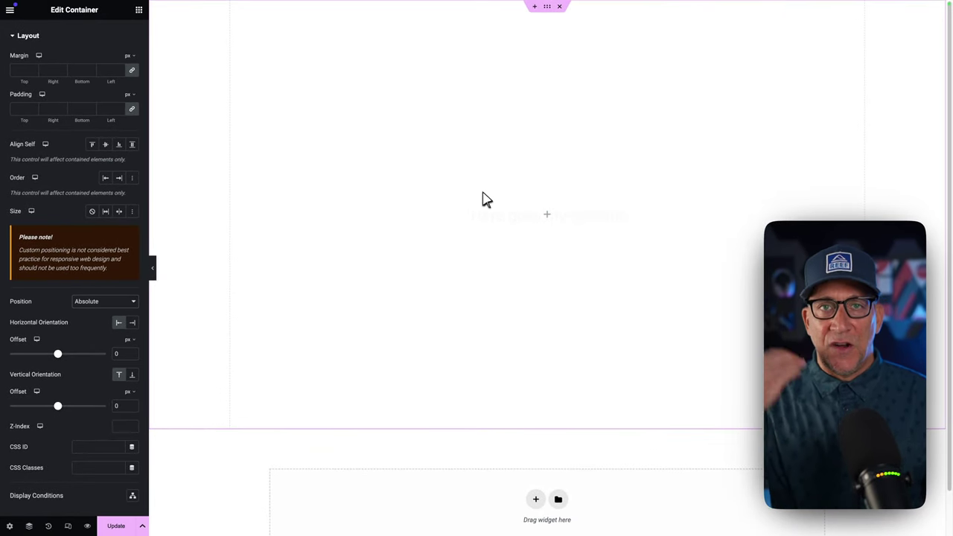
pyautogui.click(119, 524)
pyautogui.click(88, 526)
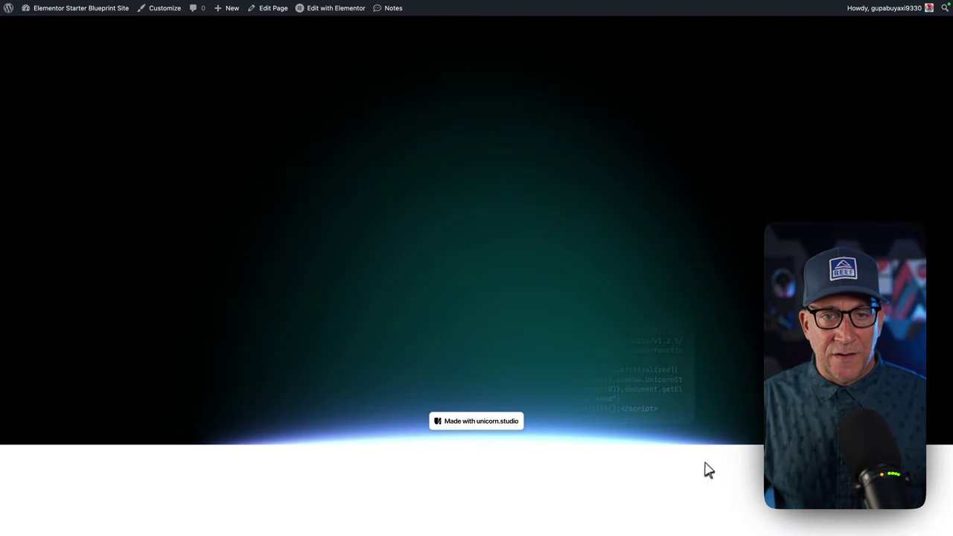
# Back in the editor, give the container z-index 100, update, and preview again.
pyautogui.moveTo(117, 392)
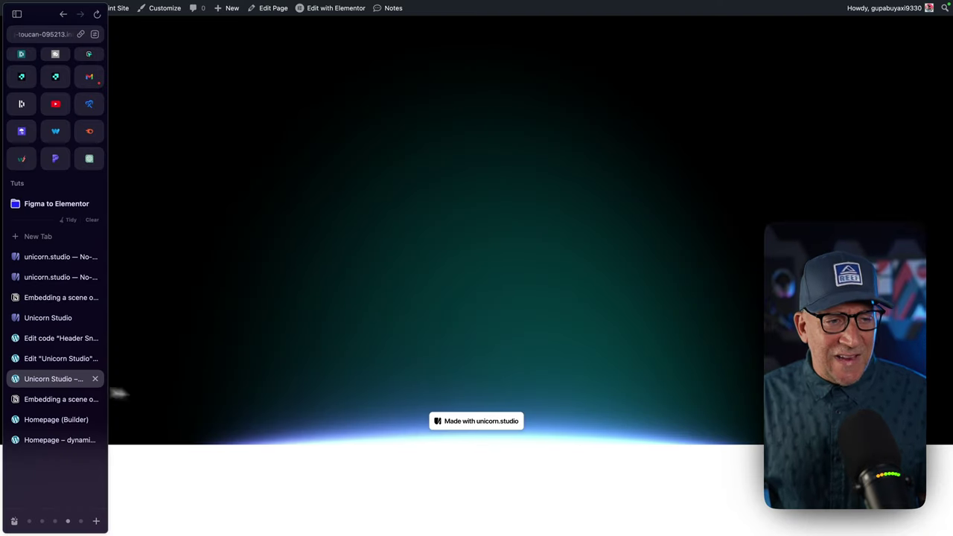
pyautogui.click(51, 361)
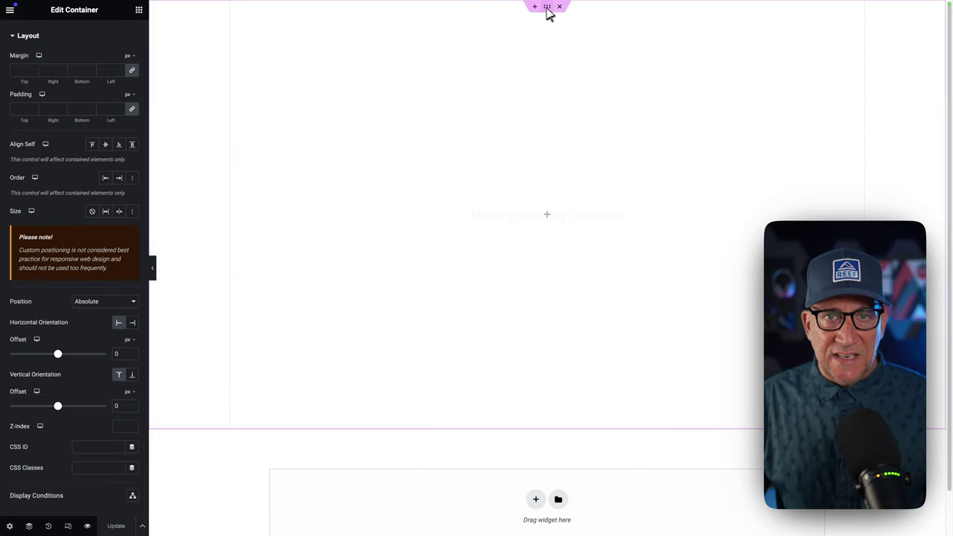
pyautogui.rightClick(547, 12)
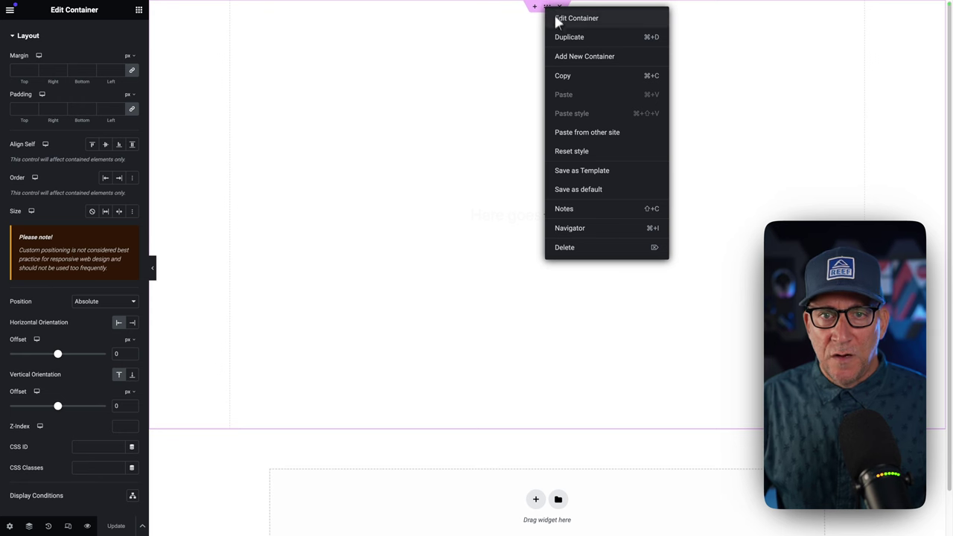
pyautogui.click(571, 227)
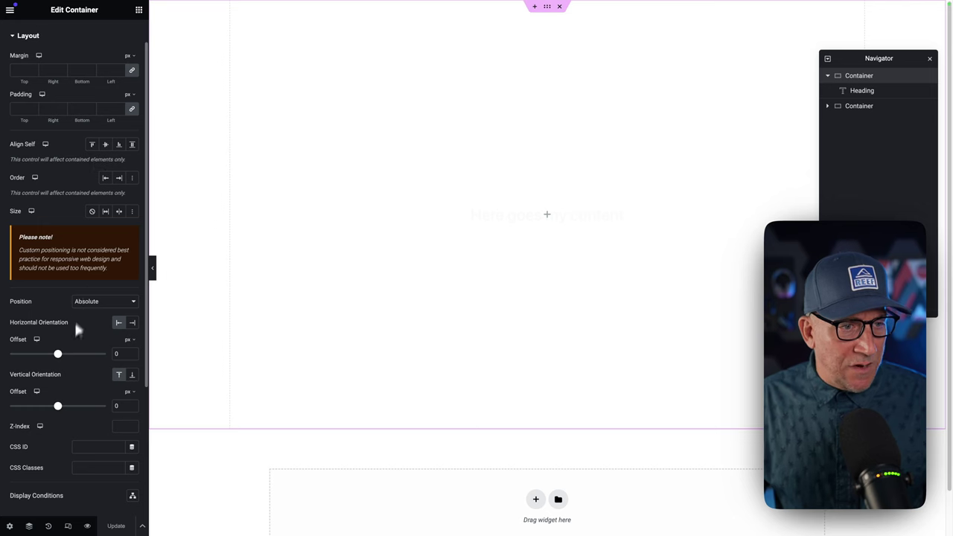
pyautogui.scroll(-3, 71, 338)
pyautogui.scroll(-1, 71, 352)
pyautogui.click(118, 285)
pyautogui.write('100')
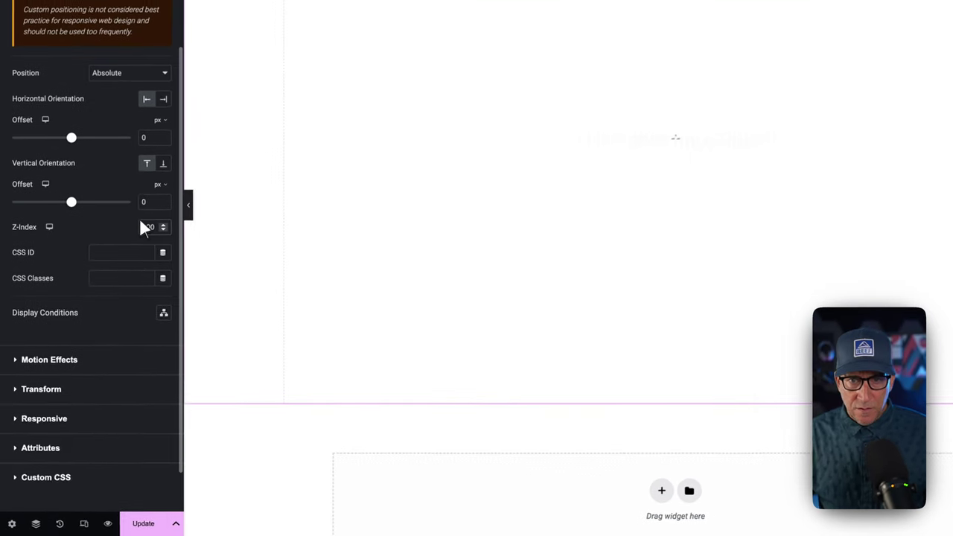
pyautogui.click(120, 525)
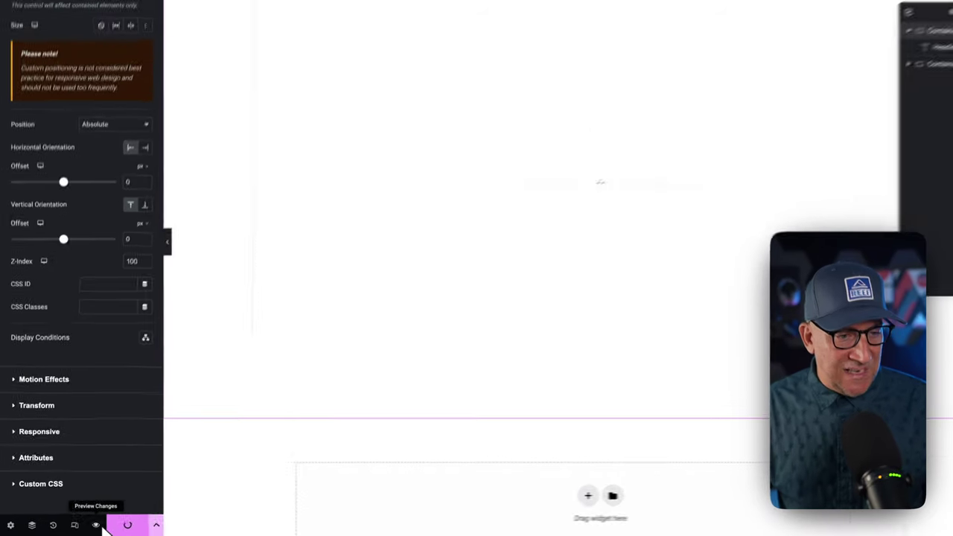
pyautogui.click(109, 523)
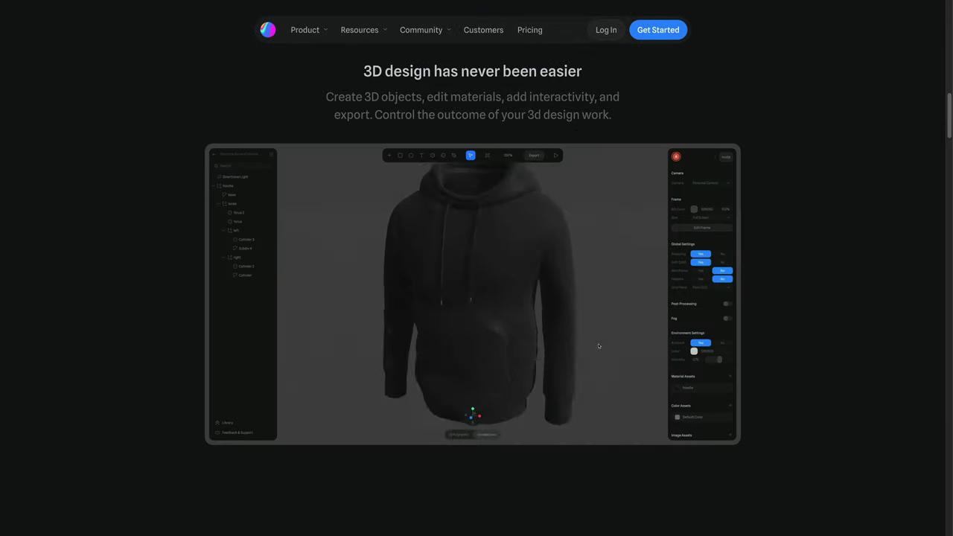
# Scroll the Spline homepage down to the Animation and Interactive Experiences feature cards.
pyautogui.scroll(-2, 476, 268)
pyautogui.scroll(-7, 476, 267)
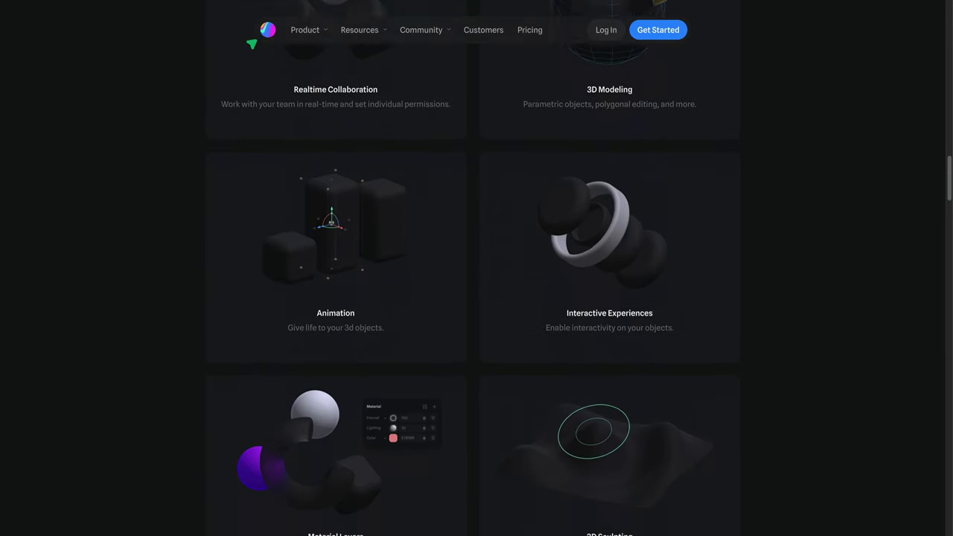